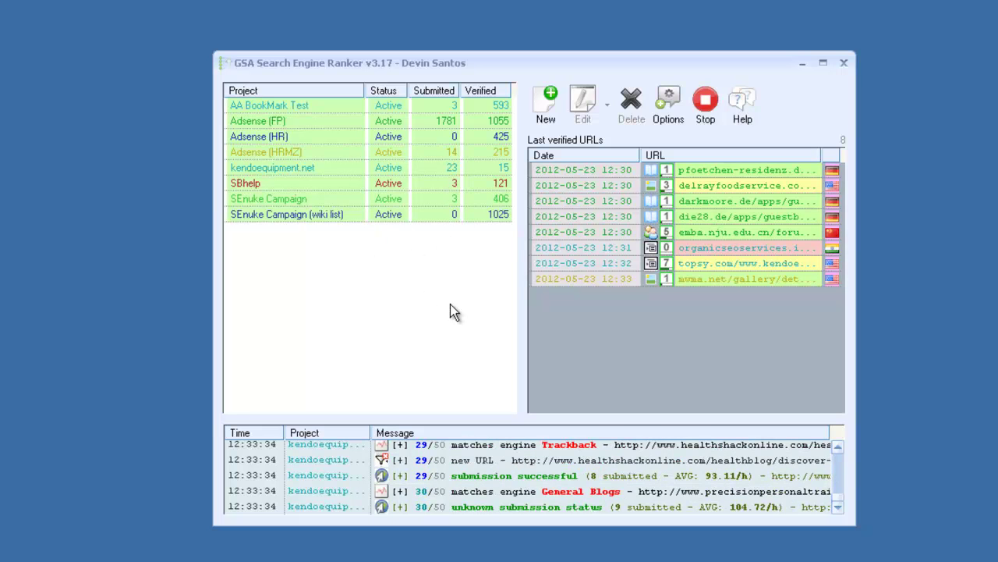
Step: Review the 100 loaded proxies in the proxy list, then return to Settings with proxies enabled
mouse_move(423, 279)
mouse_down()
mouse_move(401, 124)
mouse_move(425, 267)
mouse_up()
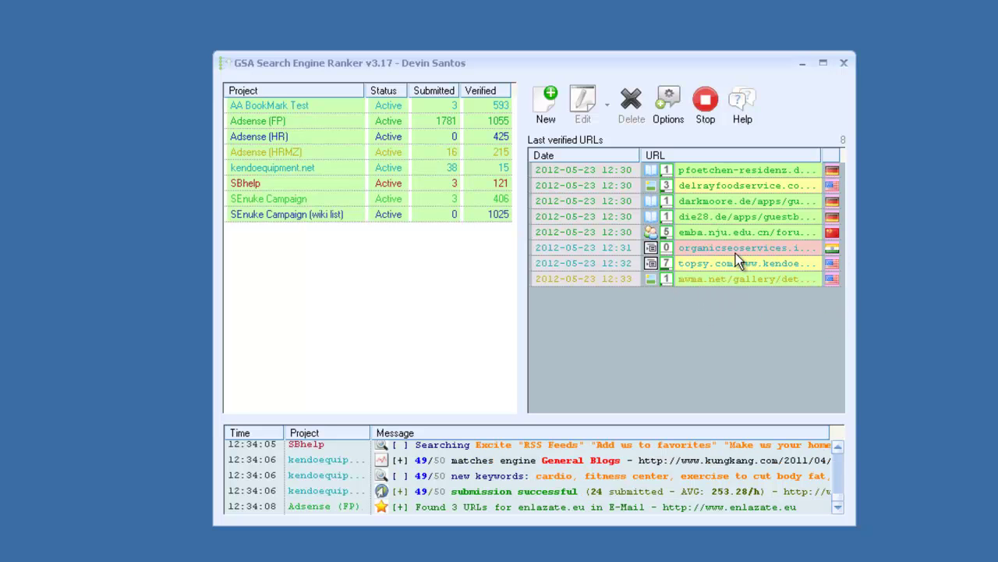
mouse_move(723, 229)
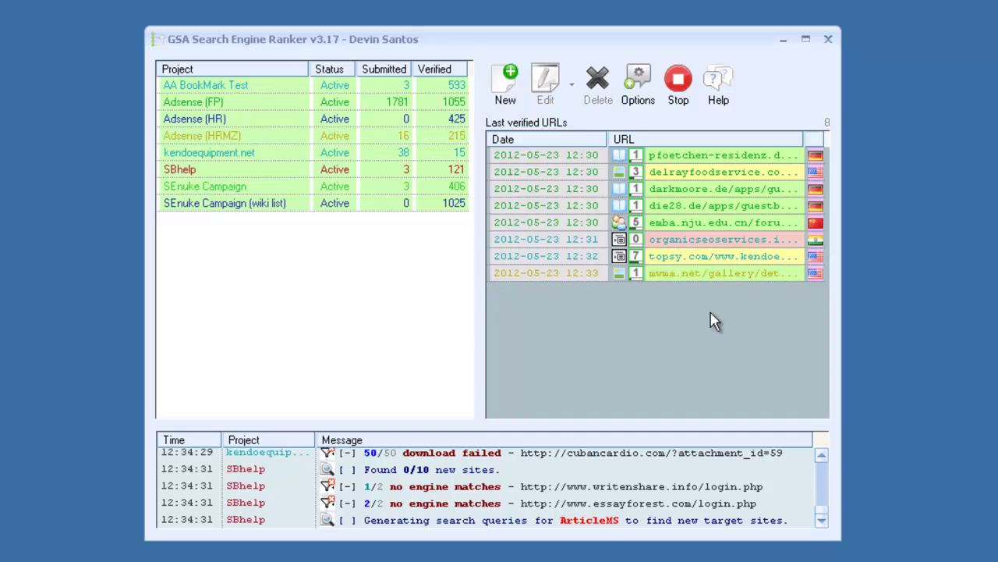
click(638, 86)
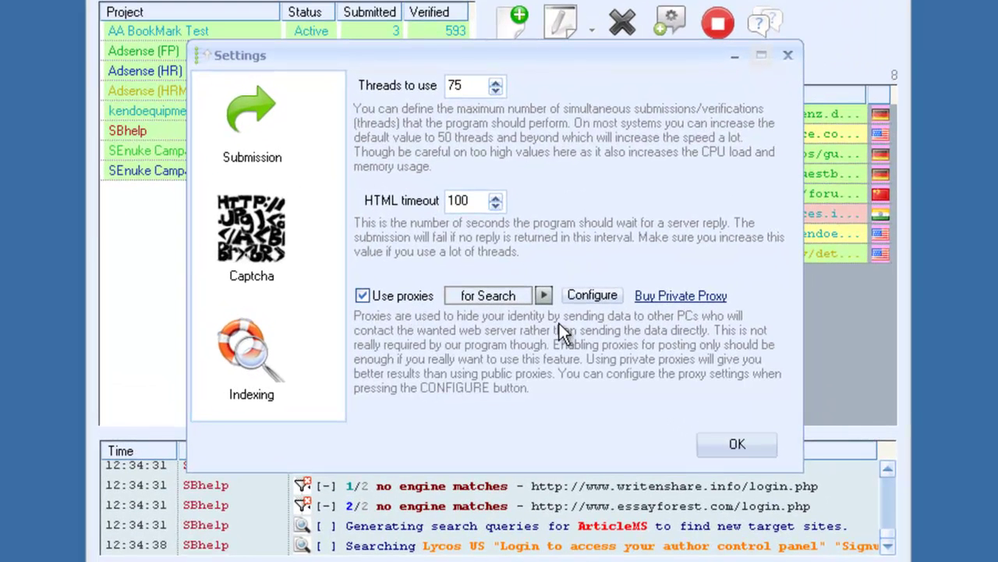
click(590, 296)
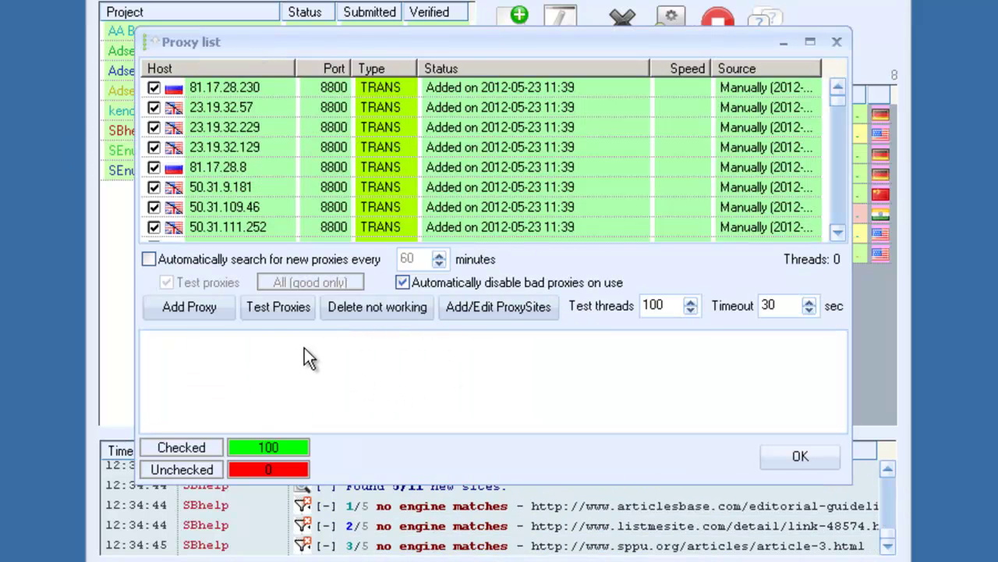
click(372, 364)
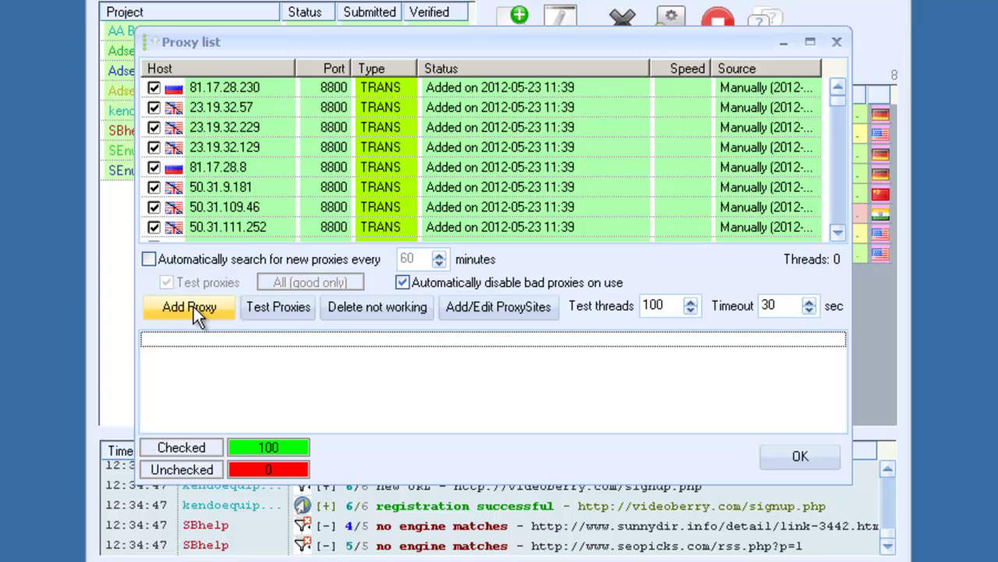
click(793, 458)
Step: Set Captcha Sniper as the main captcha service on the Captcha settings page
click(669, 33)
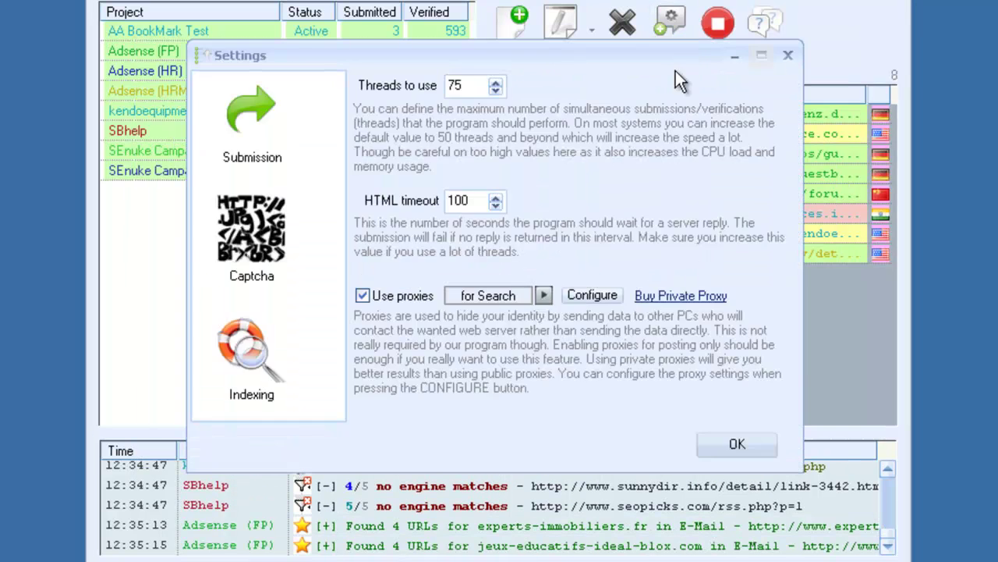
click(267, 244)
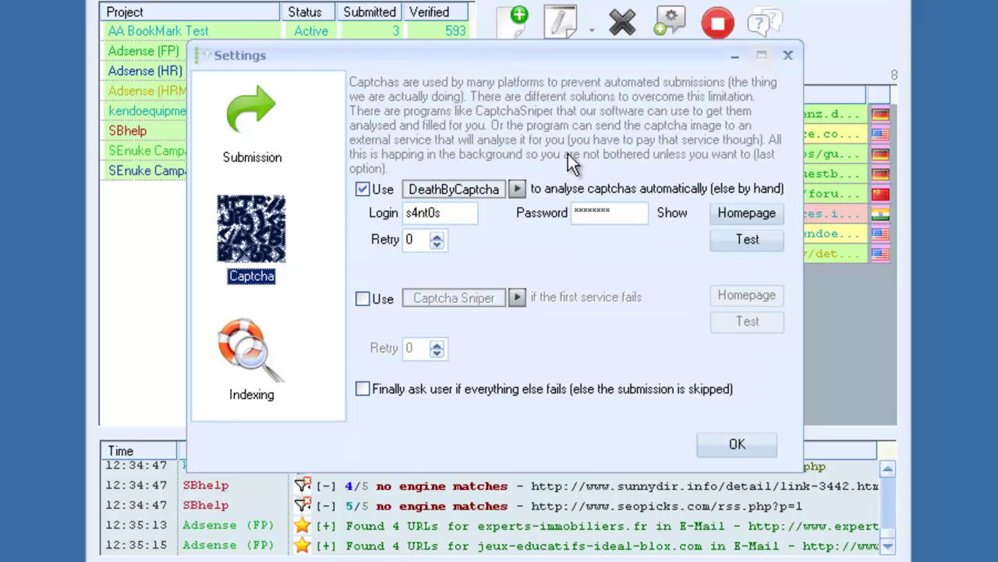
click(516, 190)
click(516, 190)
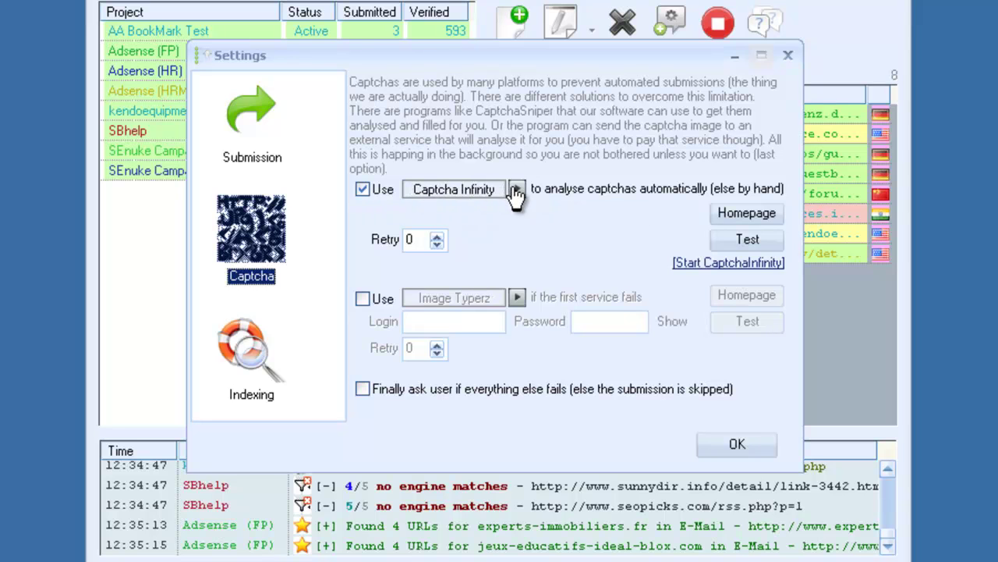
click(516, 190)
click(516, 190)
click(516, 190)
click(516, 191)
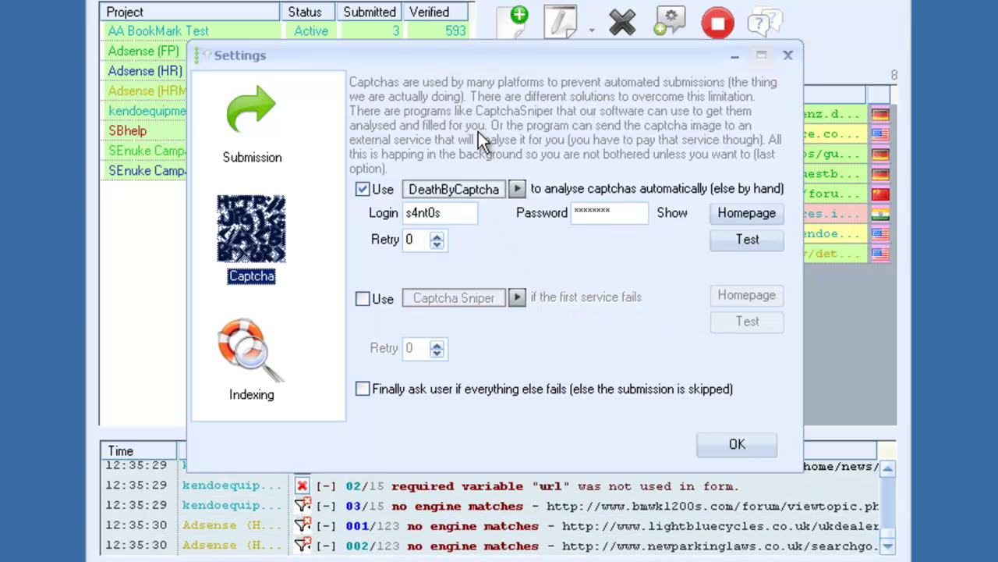
click(517, 190)
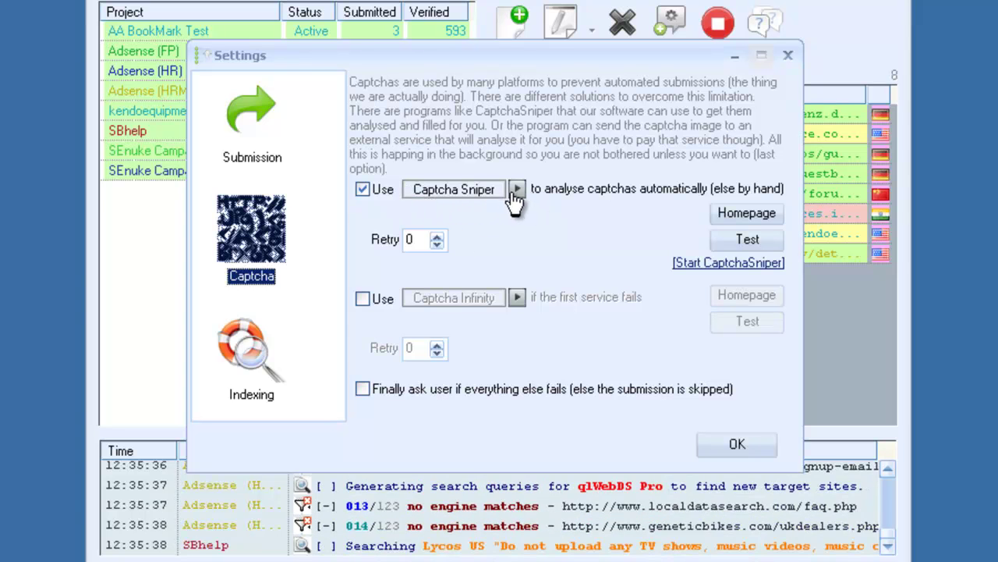
Step: Enable a second captcha service, DeathByCaptcha, as the fallback solver
click(383, 299)
scroll(487, 307, down, 3)
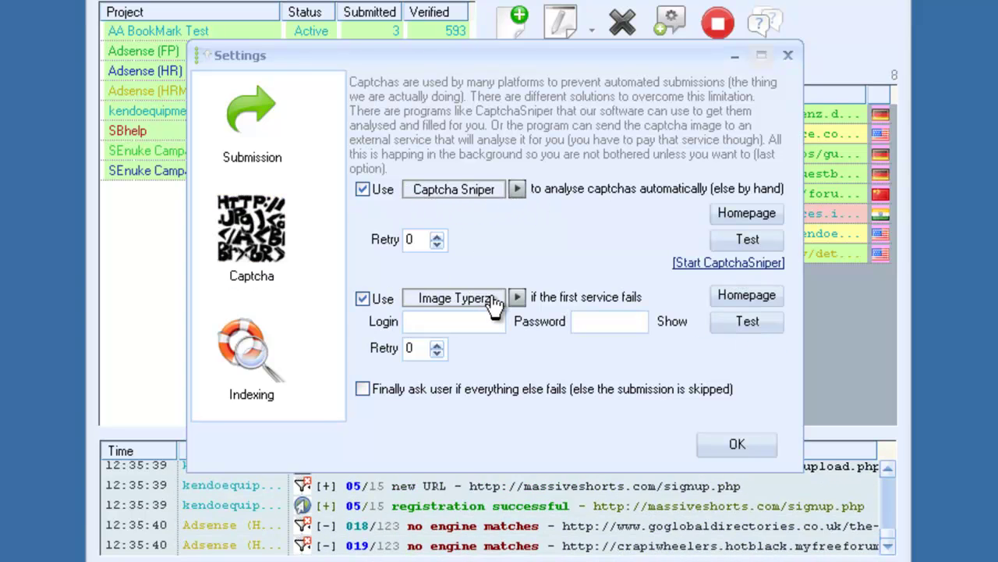
scroll(497, 305, down, 1)
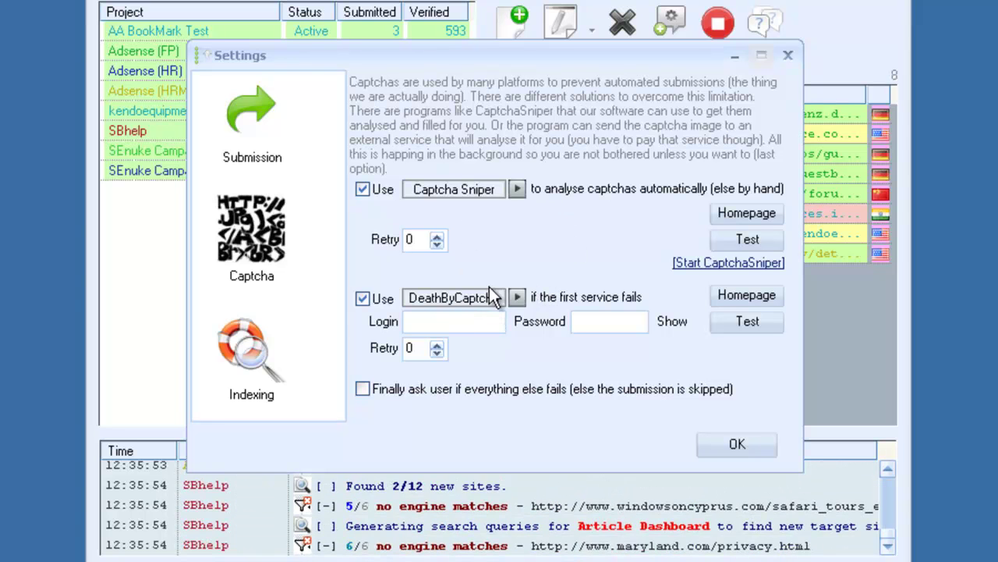
click(251, 355)
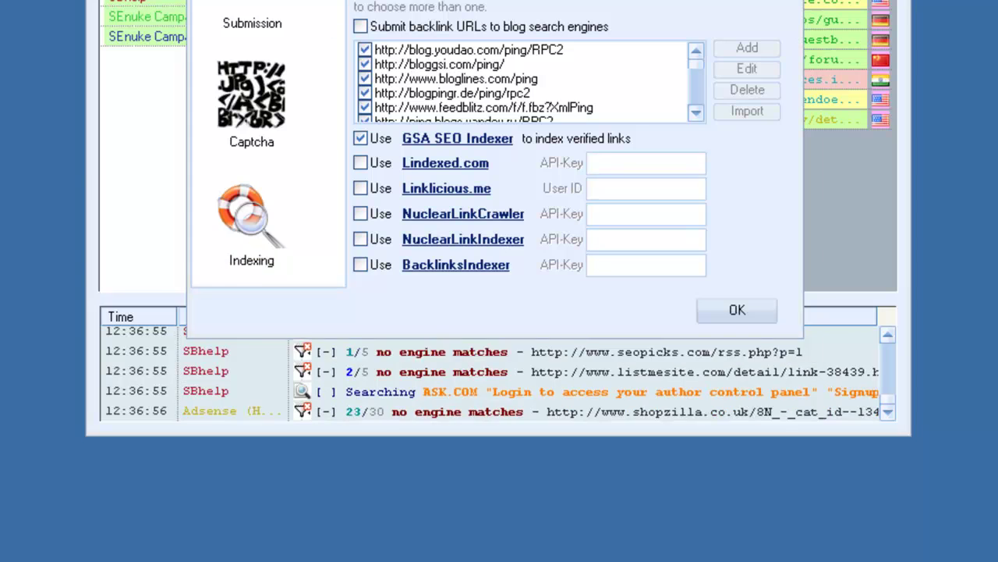
Step: Move the GSA SEO Indexer window aside, inspect its backlink URL list, and minimize it
drag(525, 53, 445, 221)
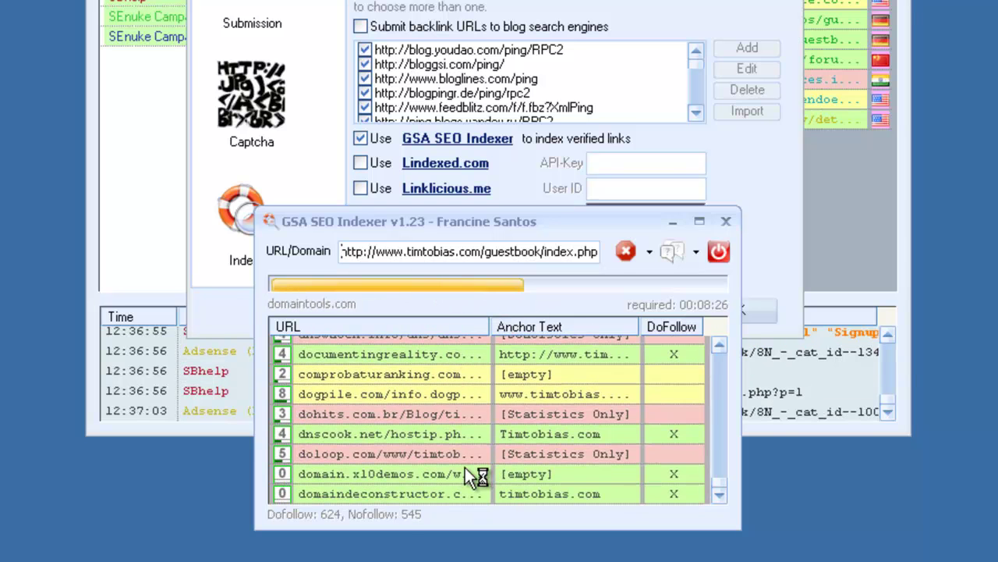
mouse_move(466, 355)
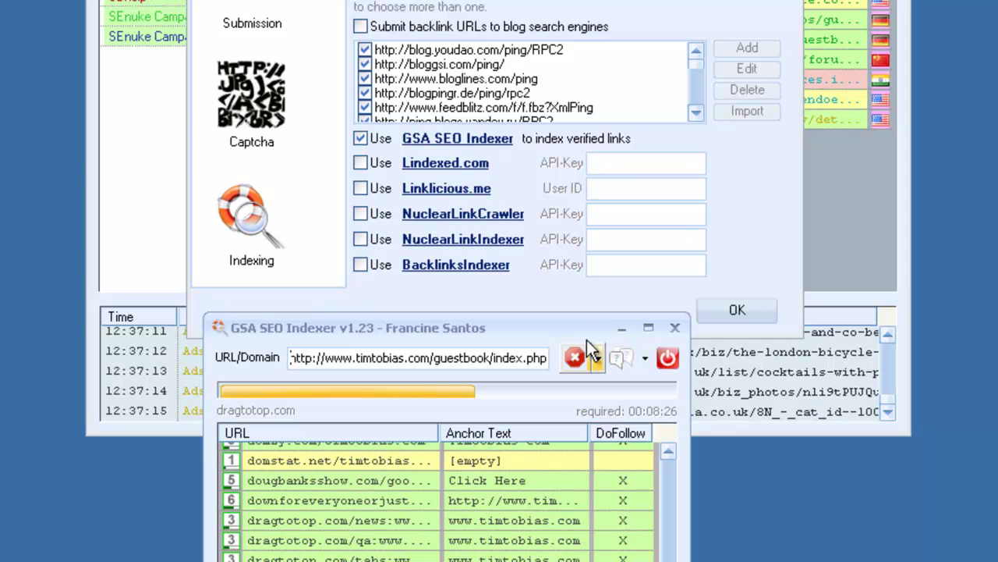
click(622, 329)
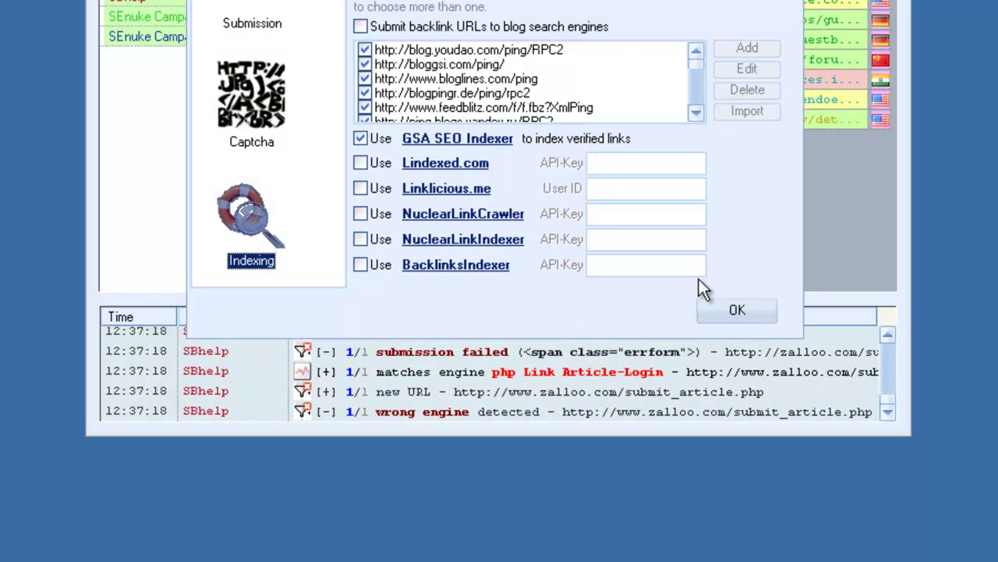
Step: Close Settings, start a new project, deselect Blog Comment and expand the Article engines
click(734, 310)
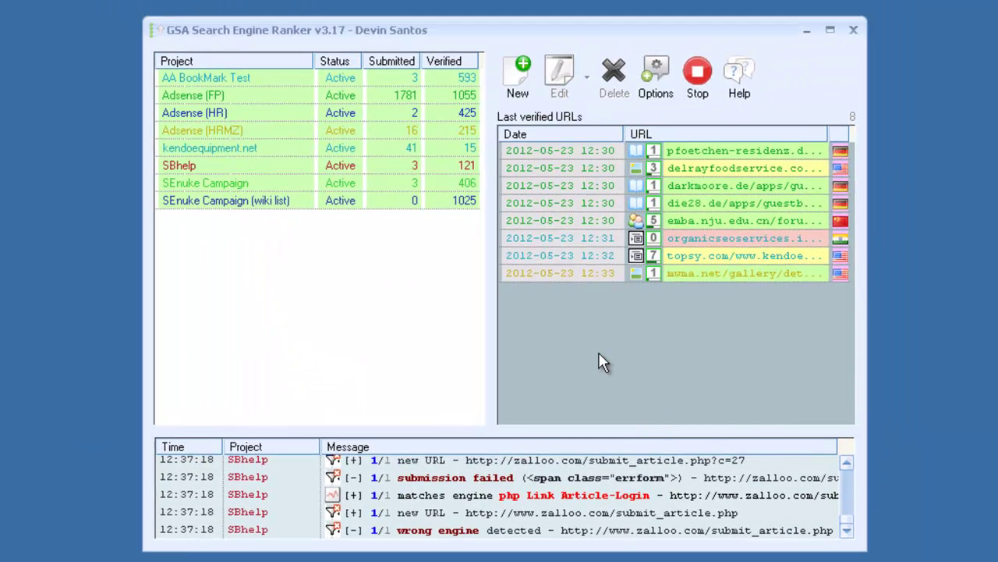
click(521, 93)
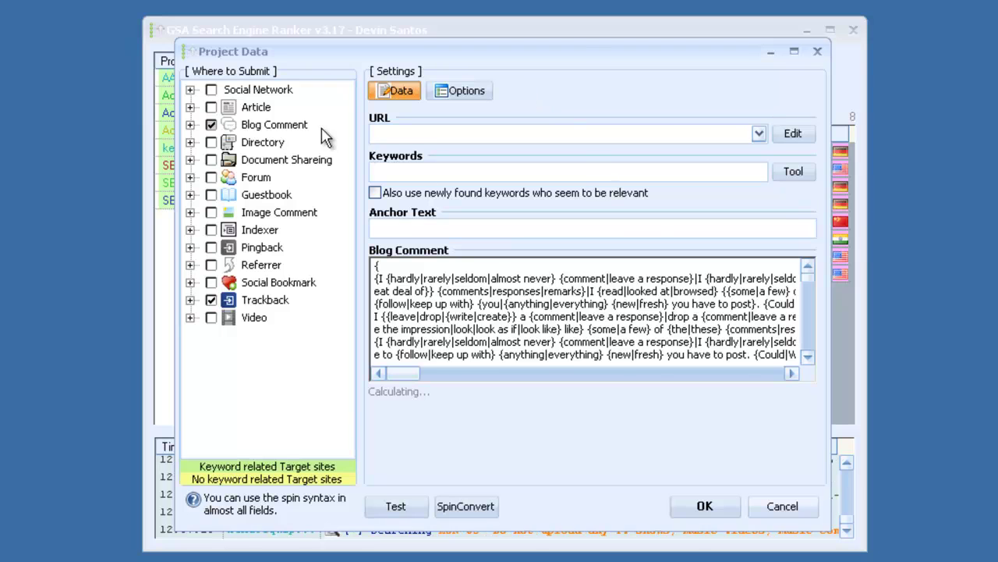
click(212, 125)
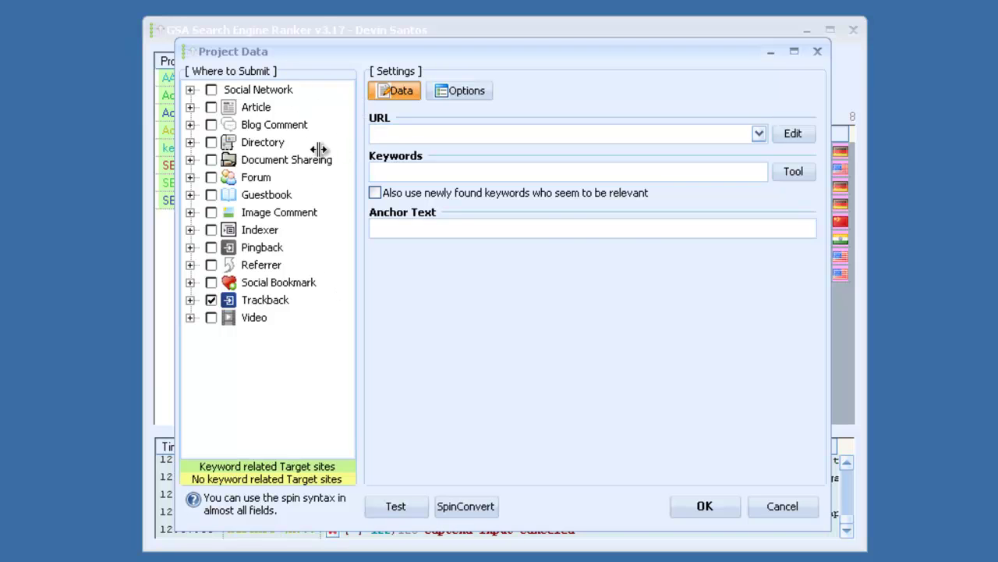
click(190, 107)
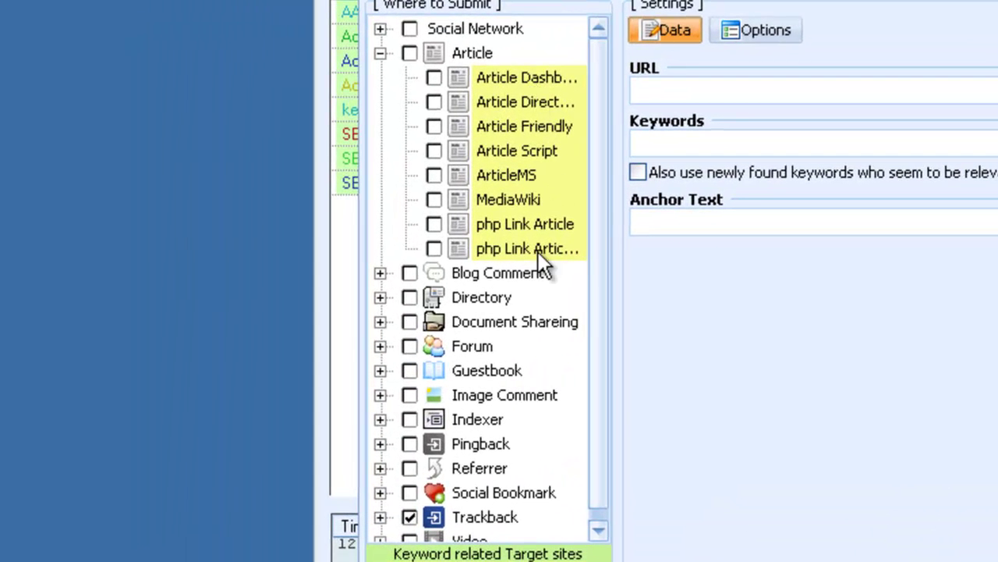
mouse_move(514, 201)
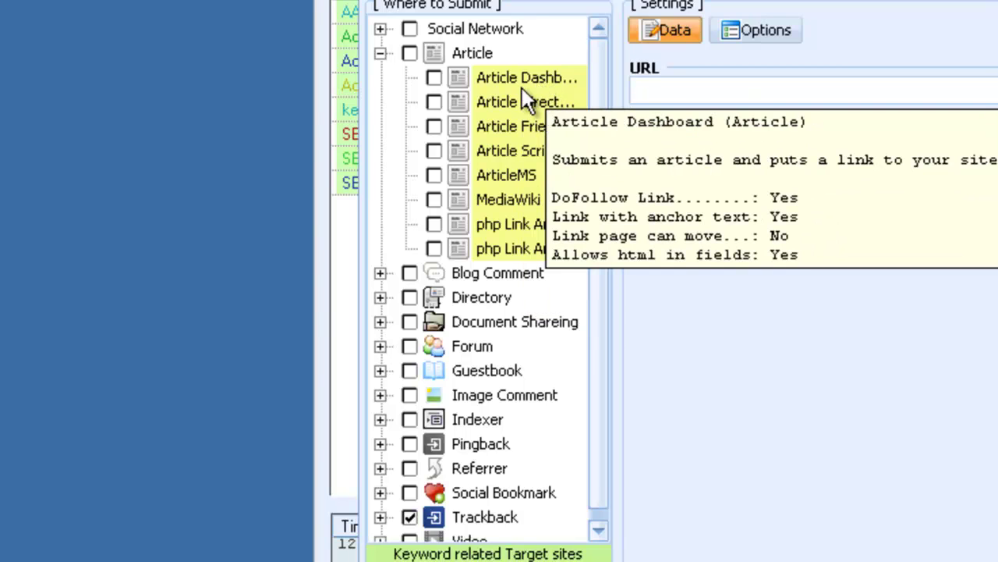
Step: Tick all eight Article engines and Social Network sites, and briefly expand the Directory category
click(412, 54)
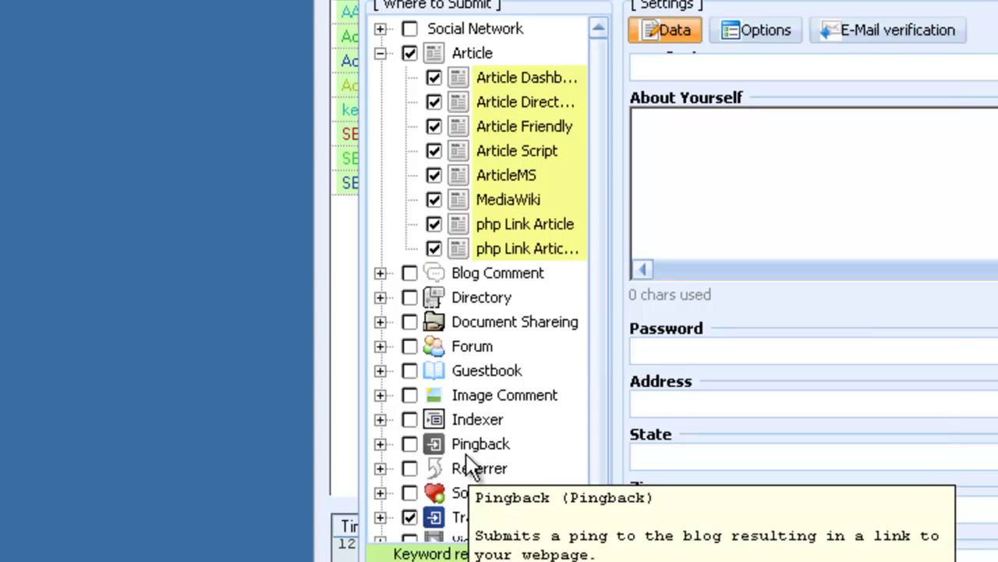
click(412, 34)
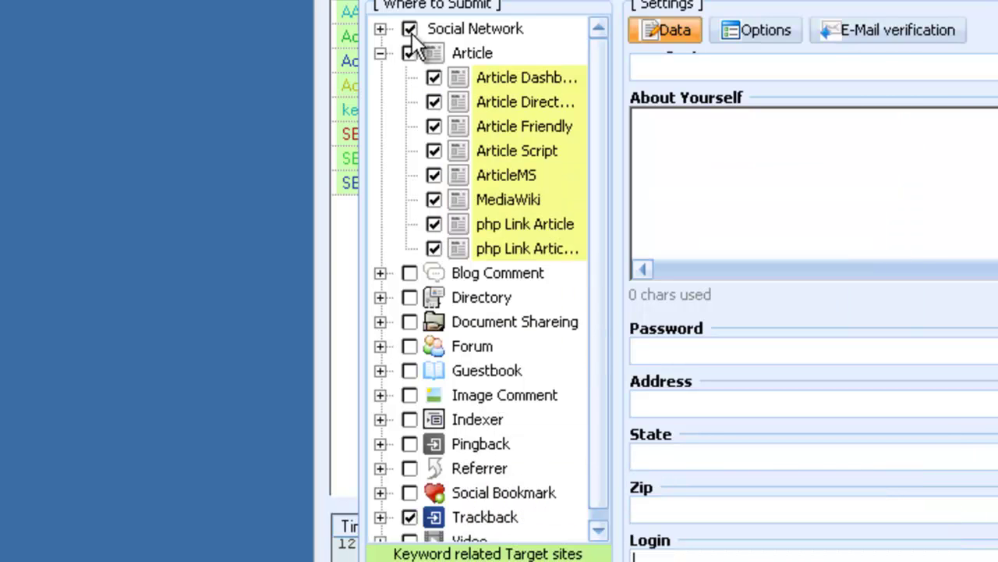
click(376, 296)
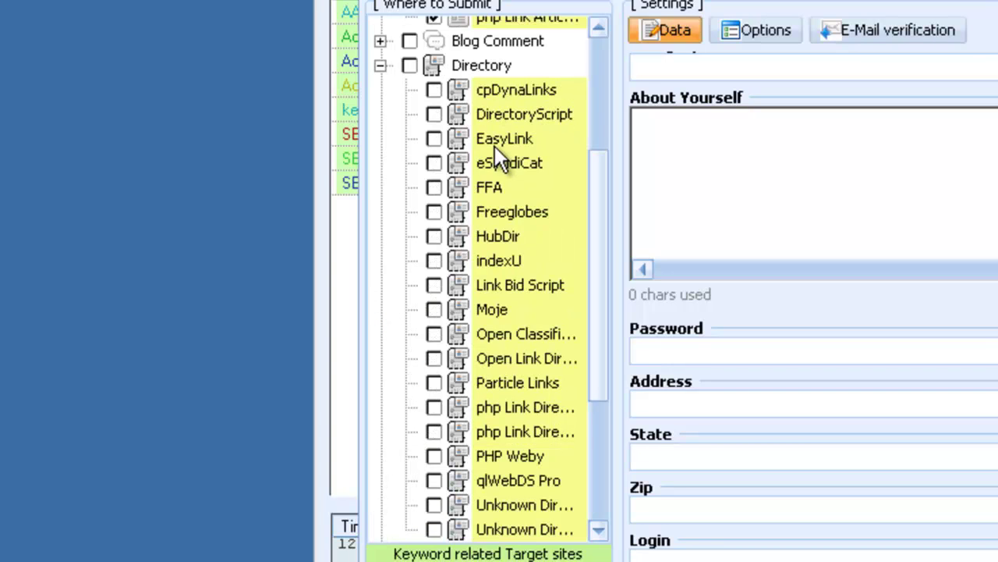
scroll(522, 179, down, 1)
scroll(393, 68, up, 1)
click(382, 67)
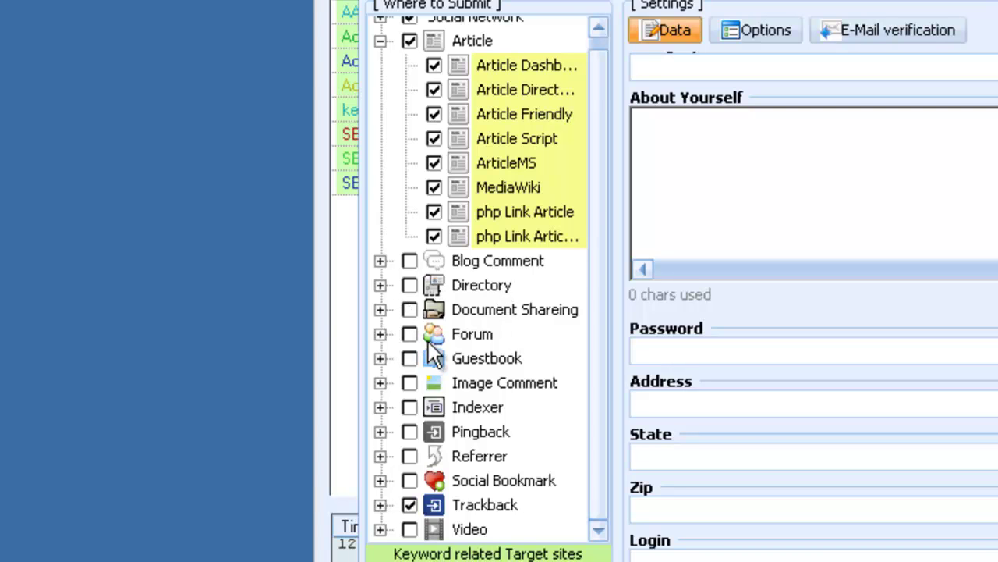
Step: Expand the Forum and Social Bookmark categories to browse their engines
click(380, 335)
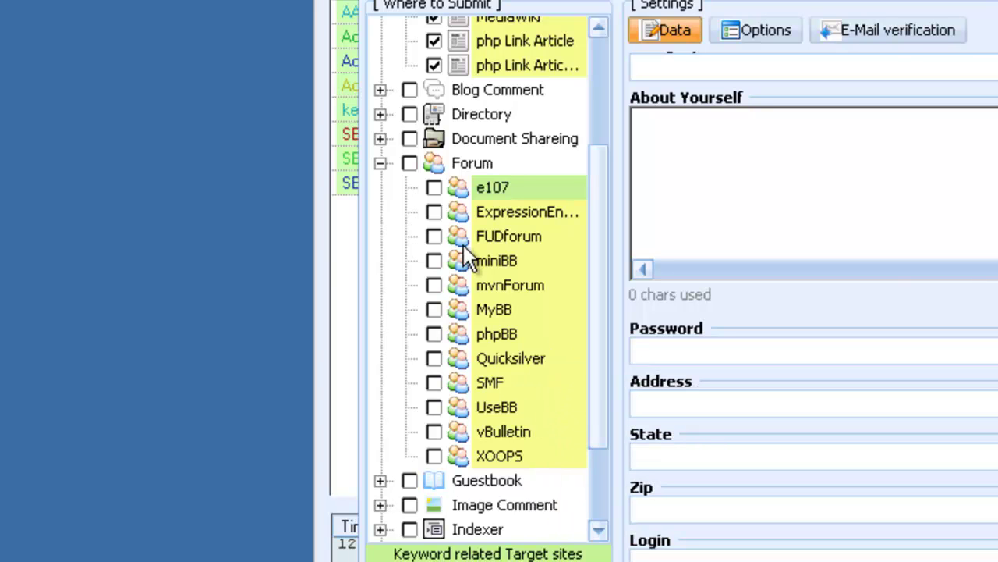
scroll(470, 251, down, 2)
click(467, 481)
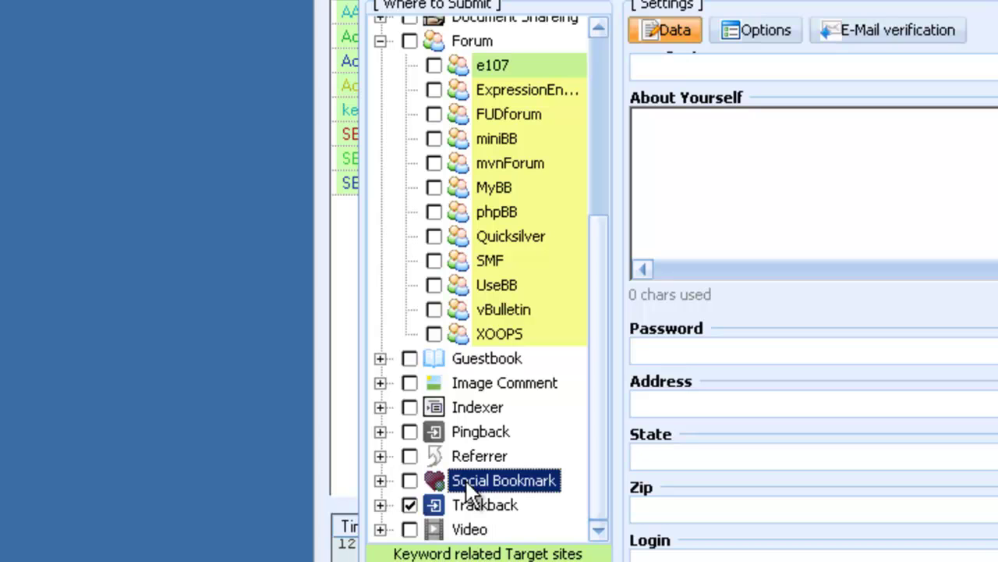
click(381, 480)
scroll(538, 462, down, 1)
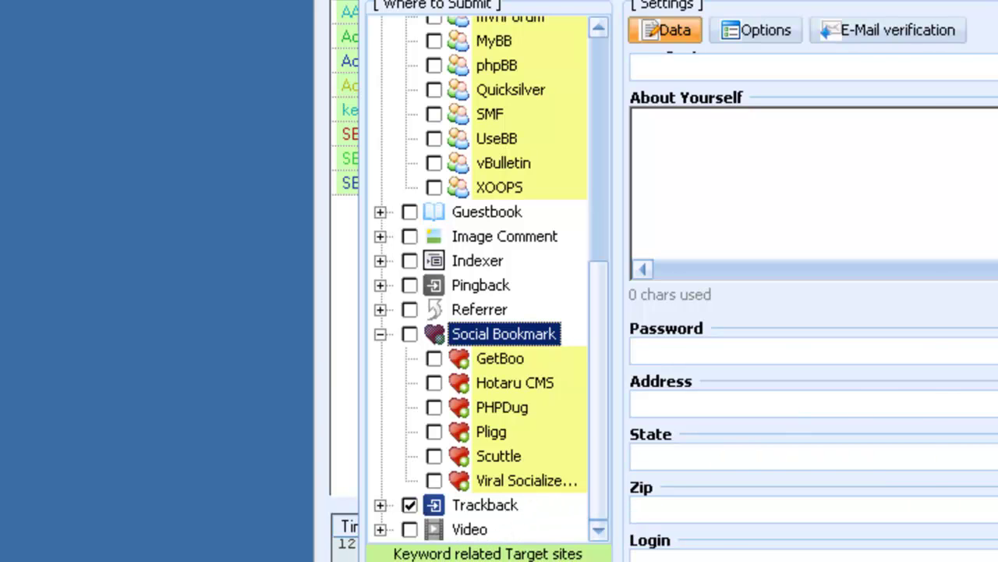
scroll(920, 406, down, 3)
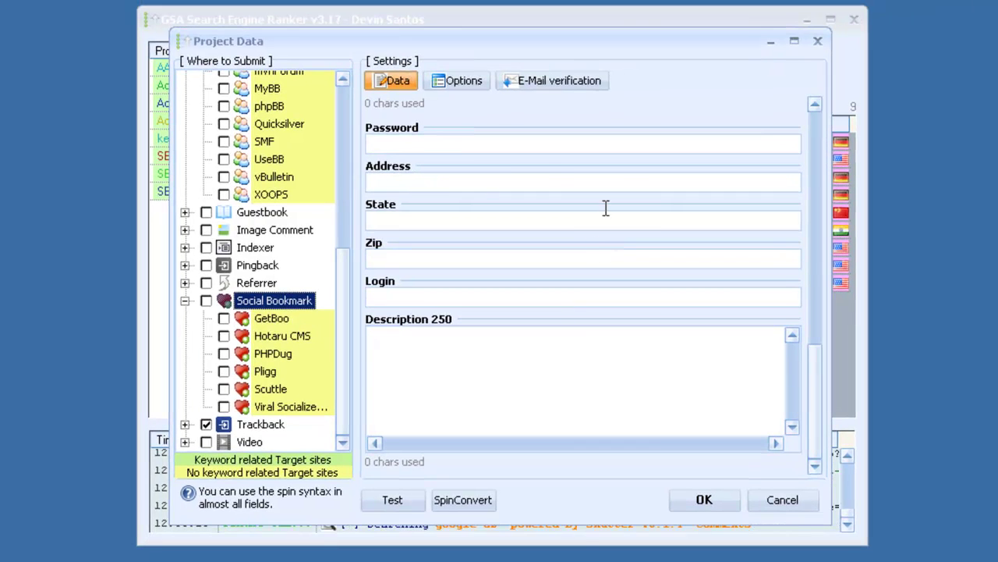
scroll(821, 367, up, 3)
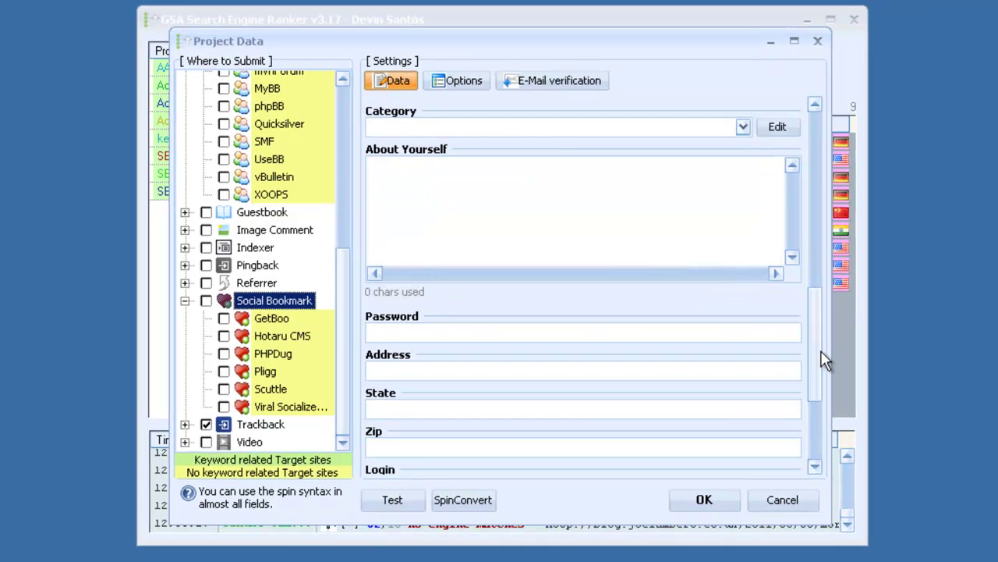
Step: Scroll the submission list back to the top and read the Article engines' descriptions
drag(825, 360, 819, 188)
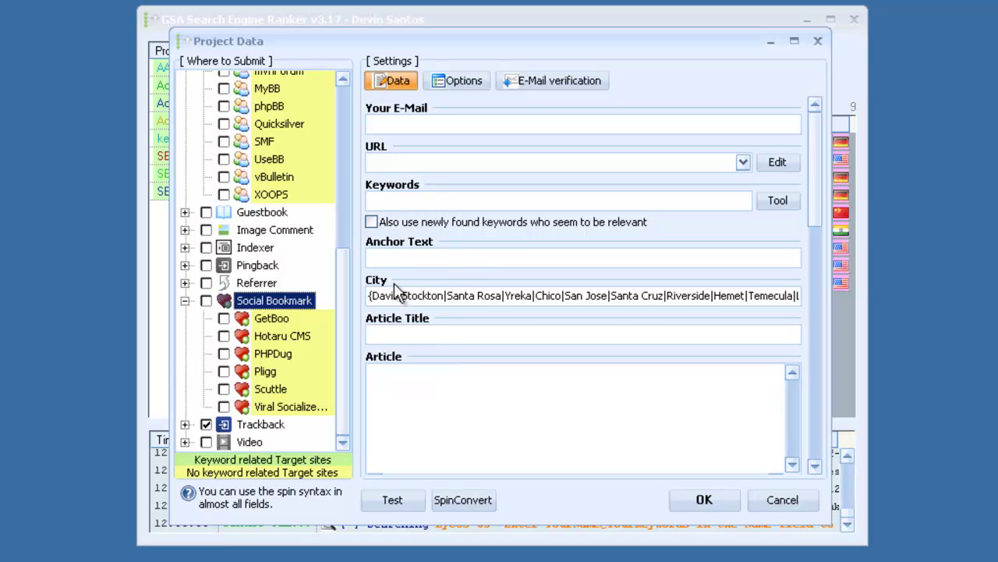
drag(344, 297, 334, 120)
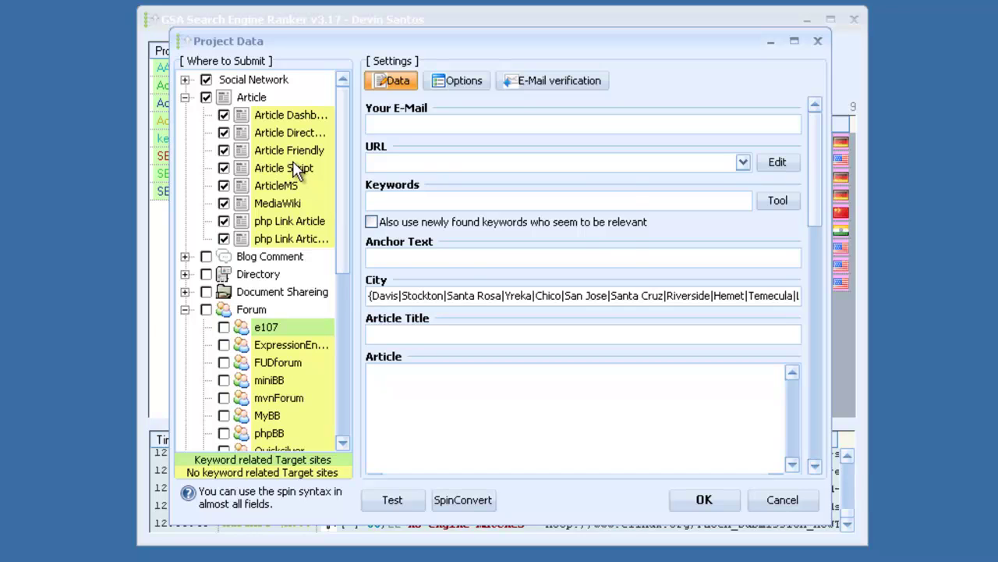
mouse_move(295, 166)
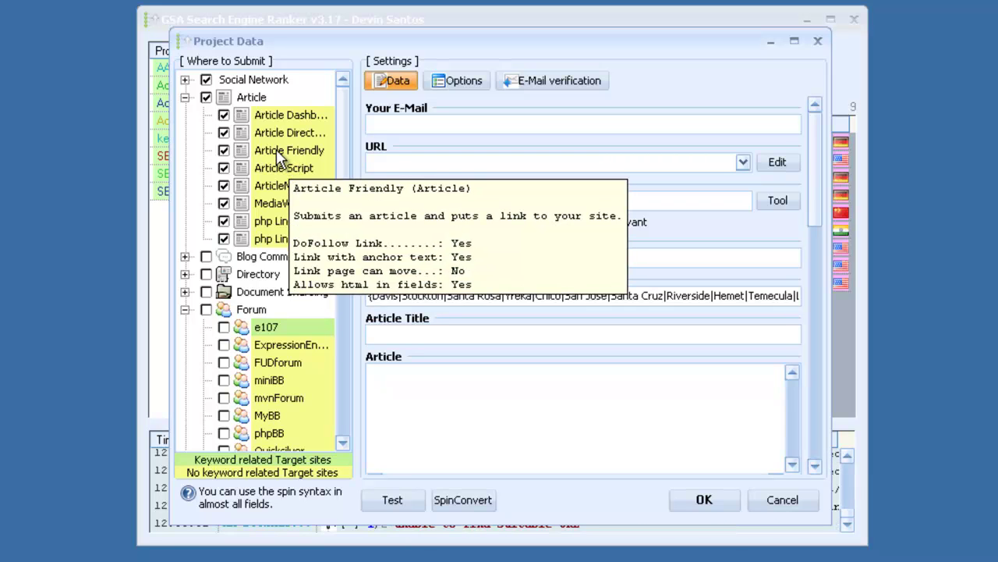
mouse_move(316, 137)
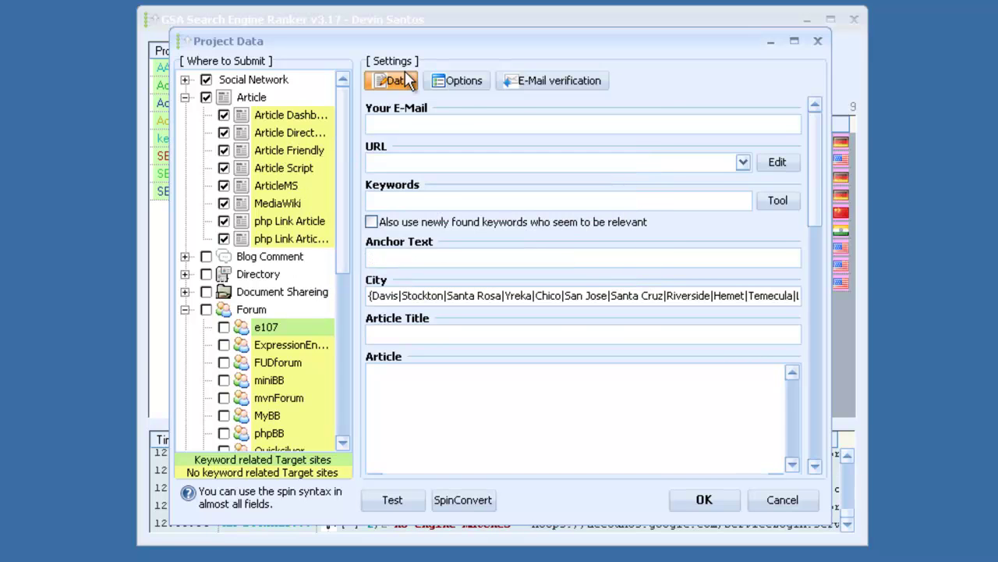
Step: Test the e-mail verification mailbox login, dismiss the success message, and return to the Data tab
click(544, 75)
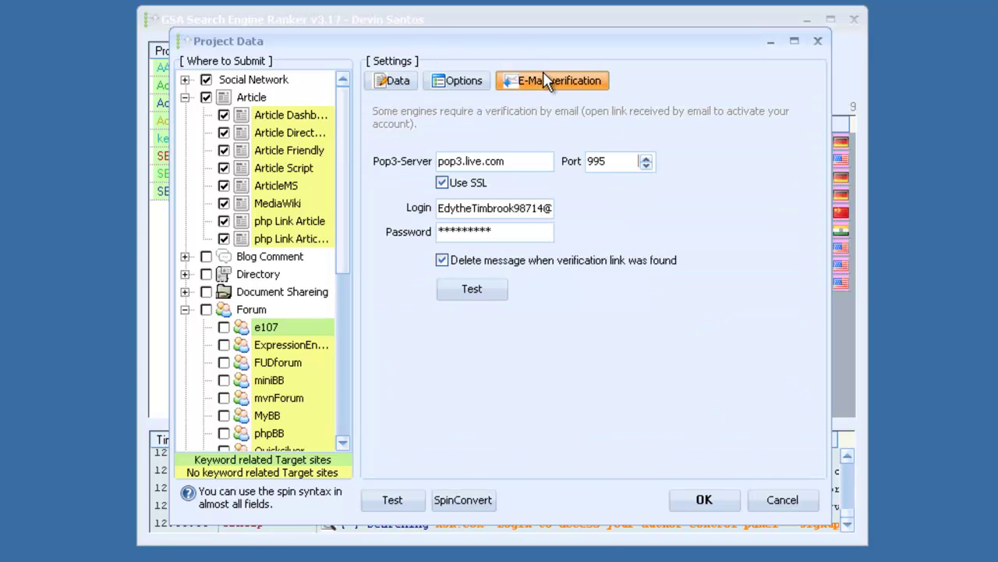
click(491, 293)
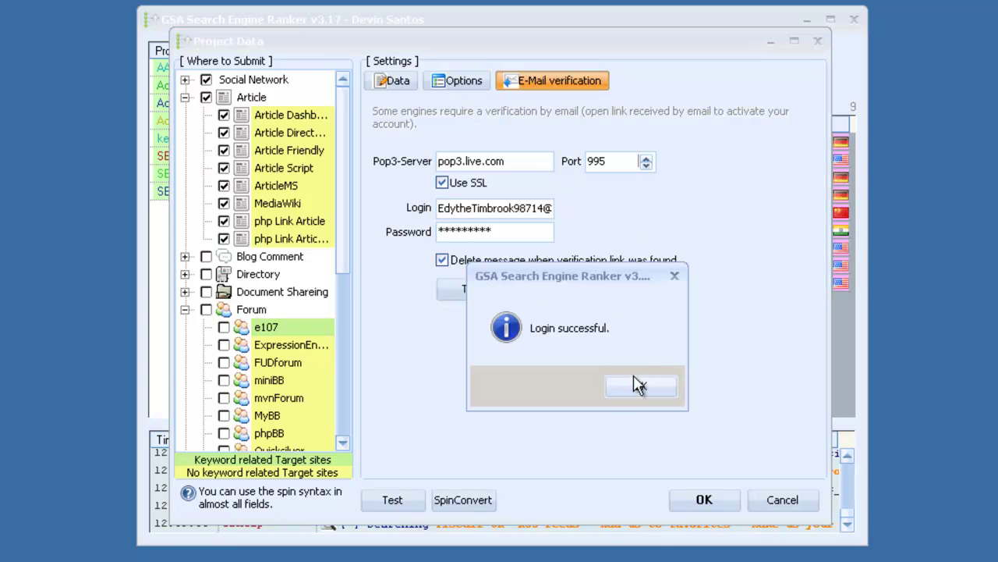
click(637, 381)
click(398, 84)
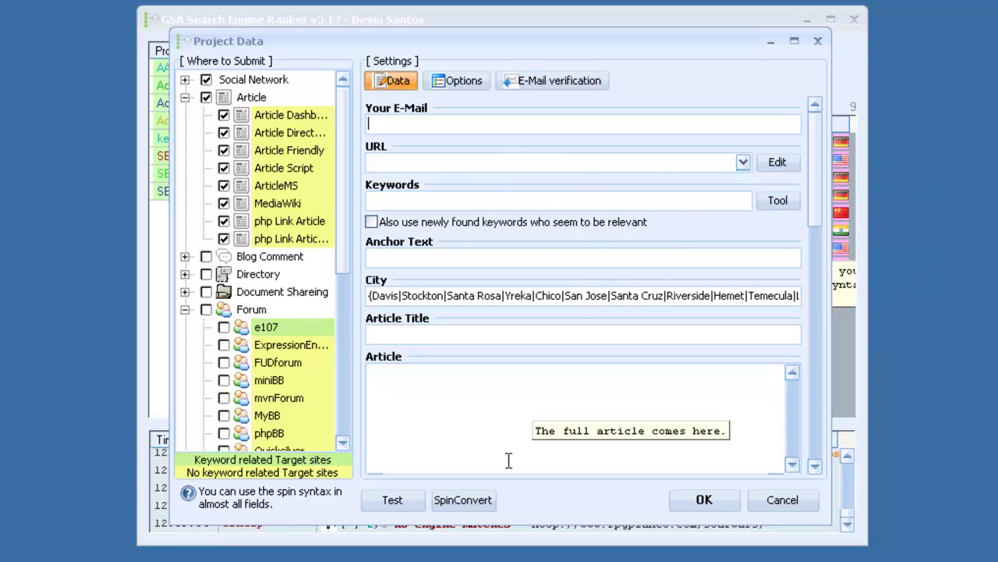
click(462, 503)
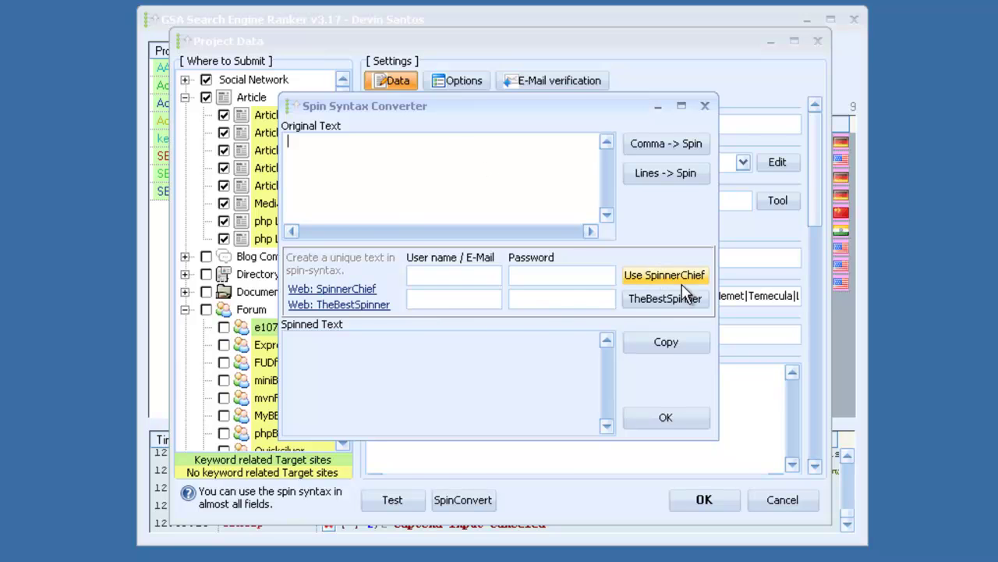
click(669, 301)
click(429, 382)
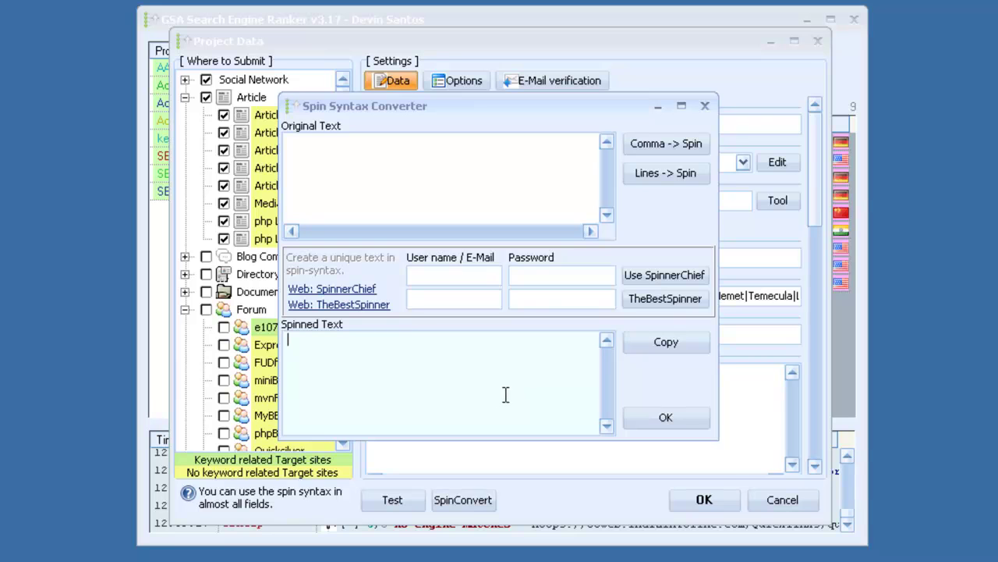
click(649, 420)
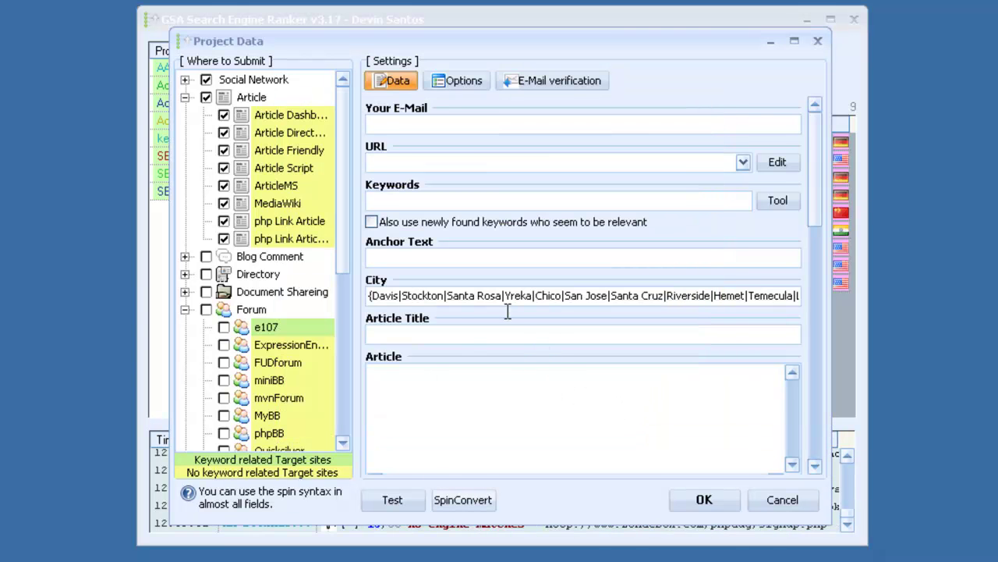
Step: Skip sites with over 50 outgoing links or PR below 1, keeping the domain's PR
click(459, 92)
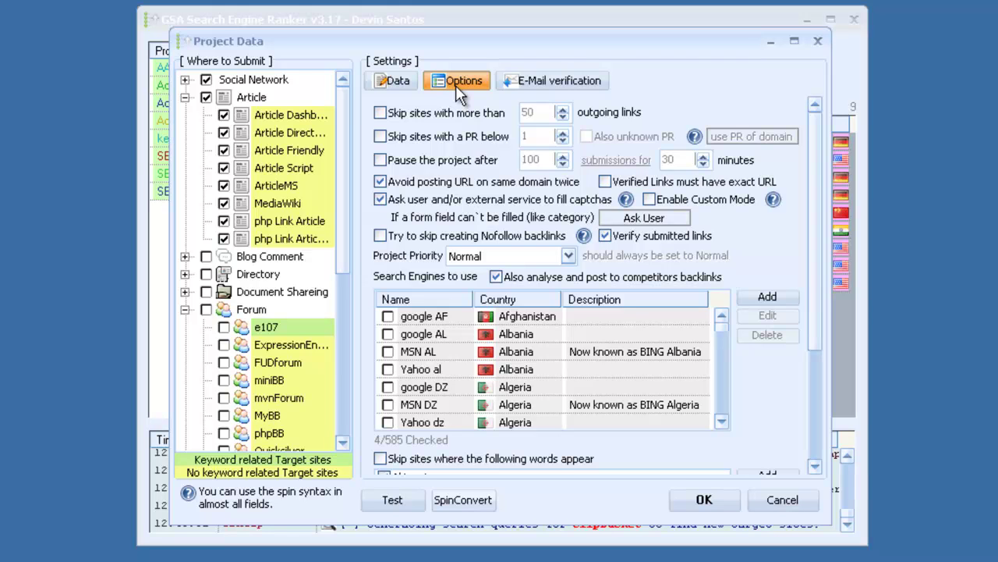
key(space)
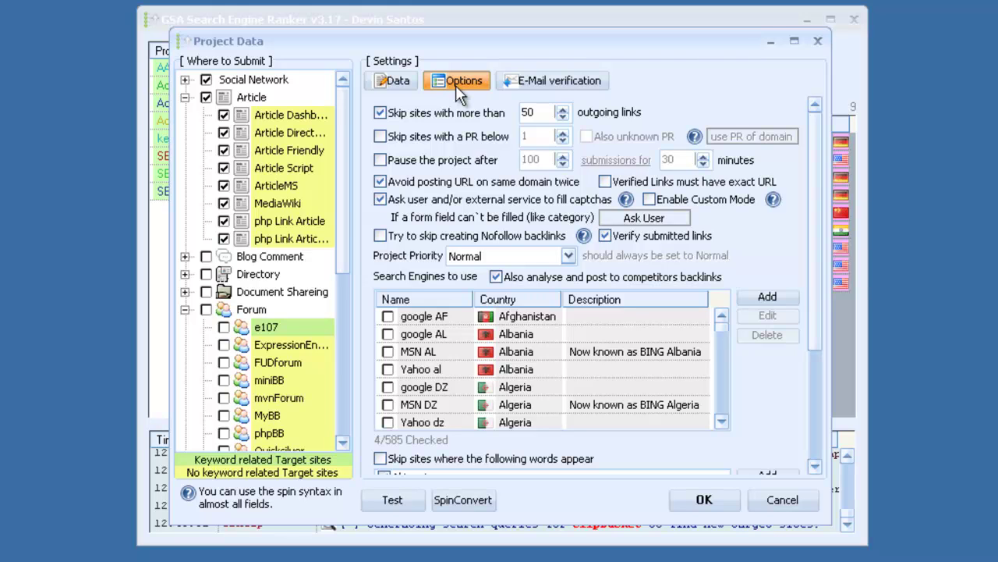
key(space)
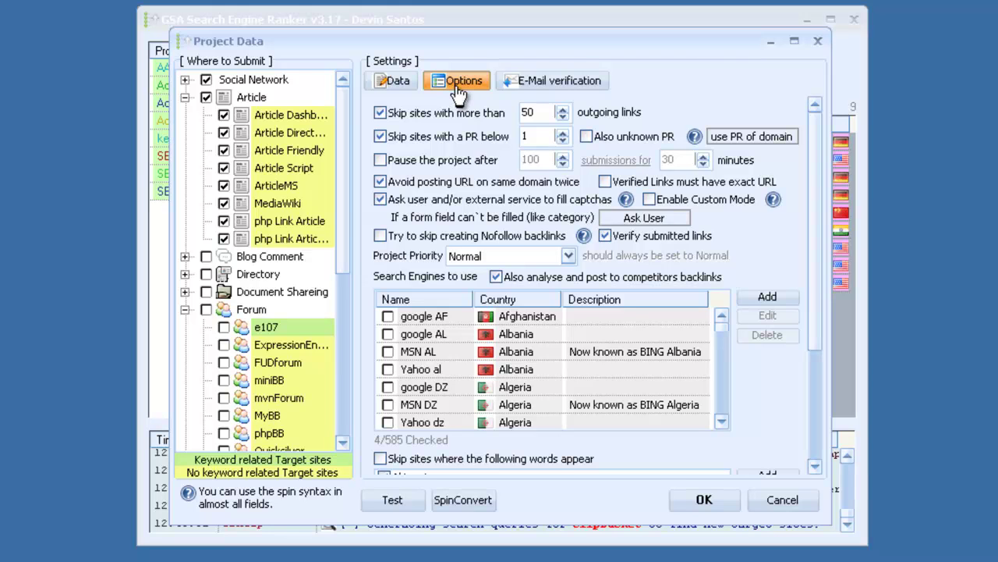
key(space)
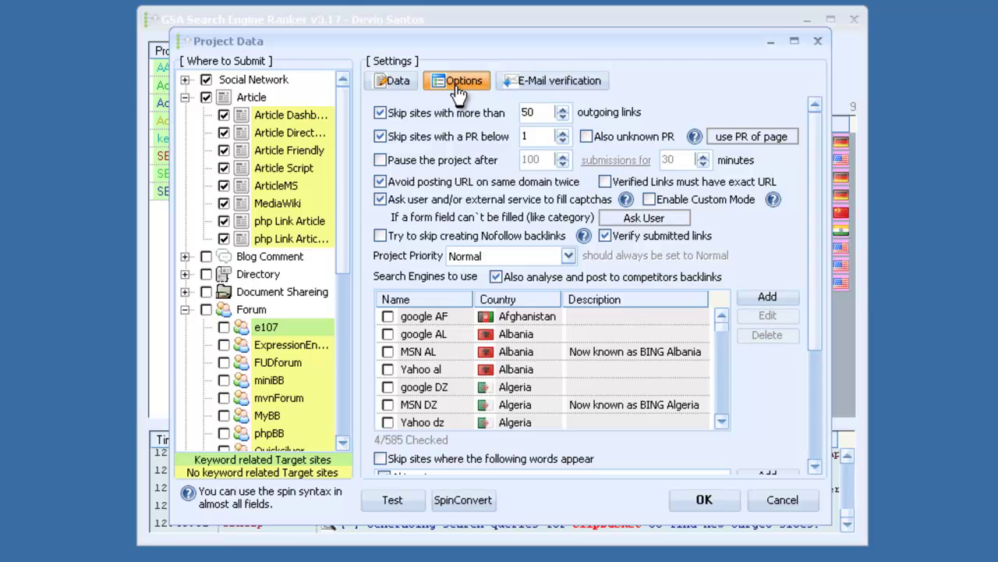
key(space)
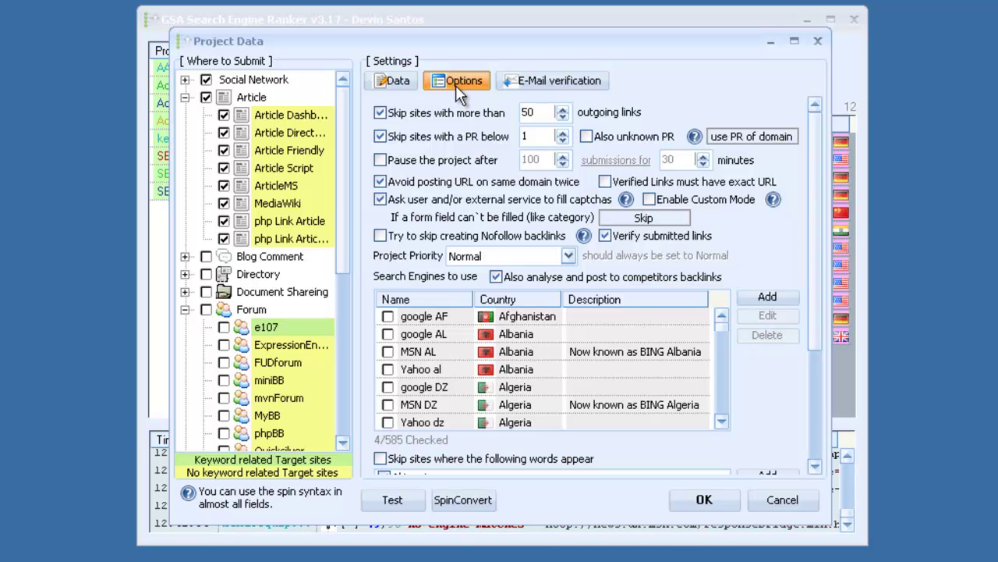
key(alt+Down)
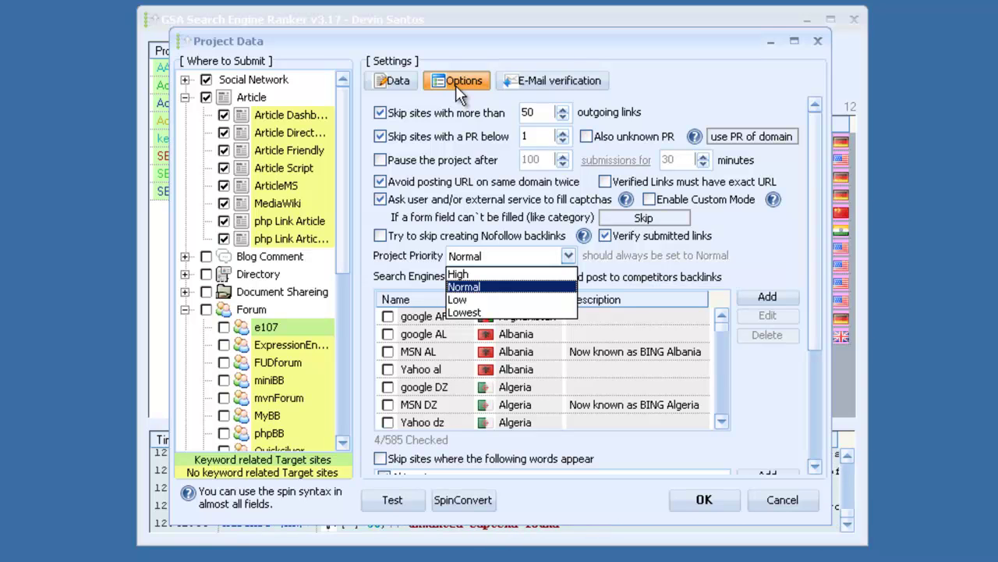
key(Up)
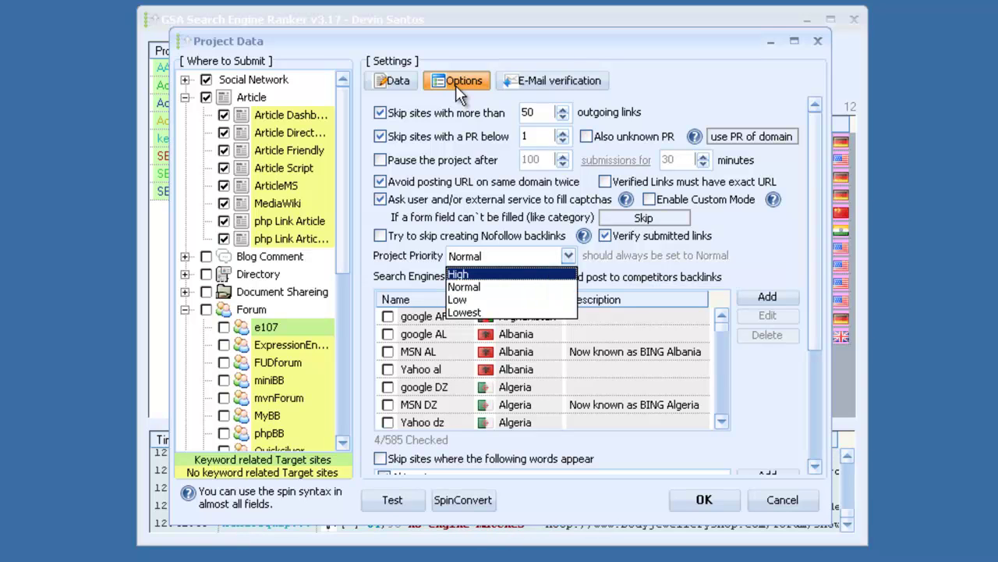
key(Escape)
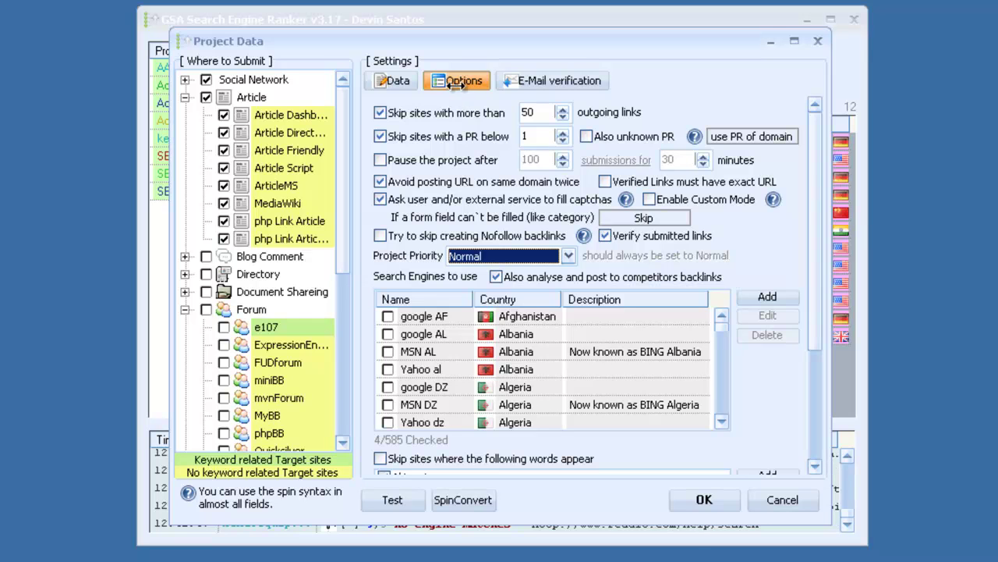
scroll(460, 85, down, 3)
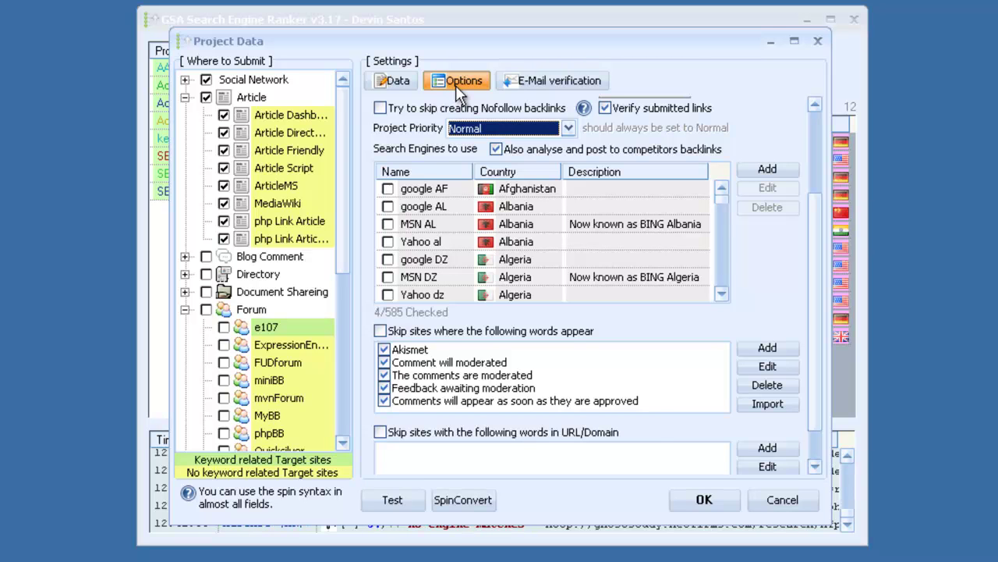
Step: Check all United States search engines by country, raising the selection to 8 of 585
key(shift+F10)
key(Down)
key(Down)
key(Down)
key(Down)
key(Down)
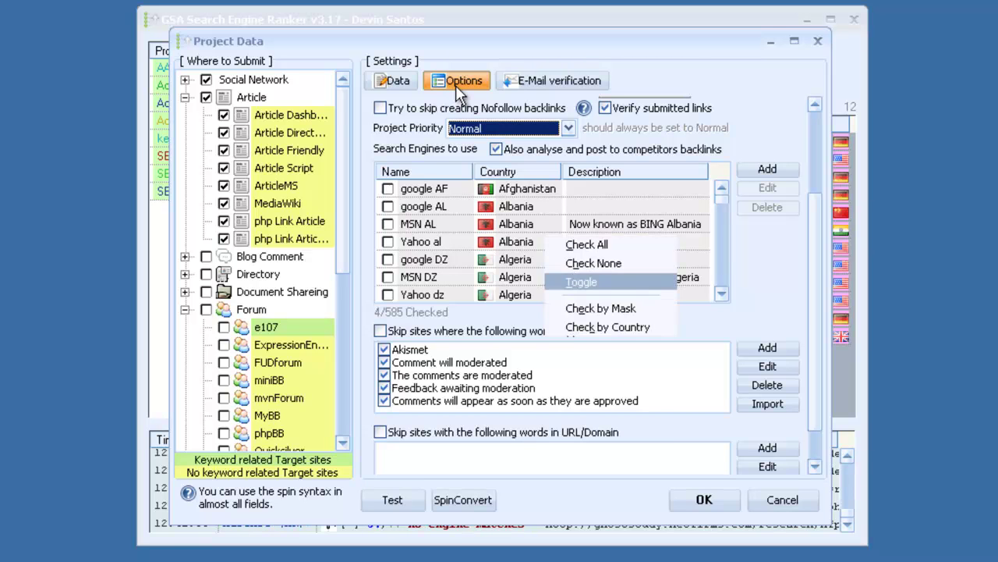
key(Return)
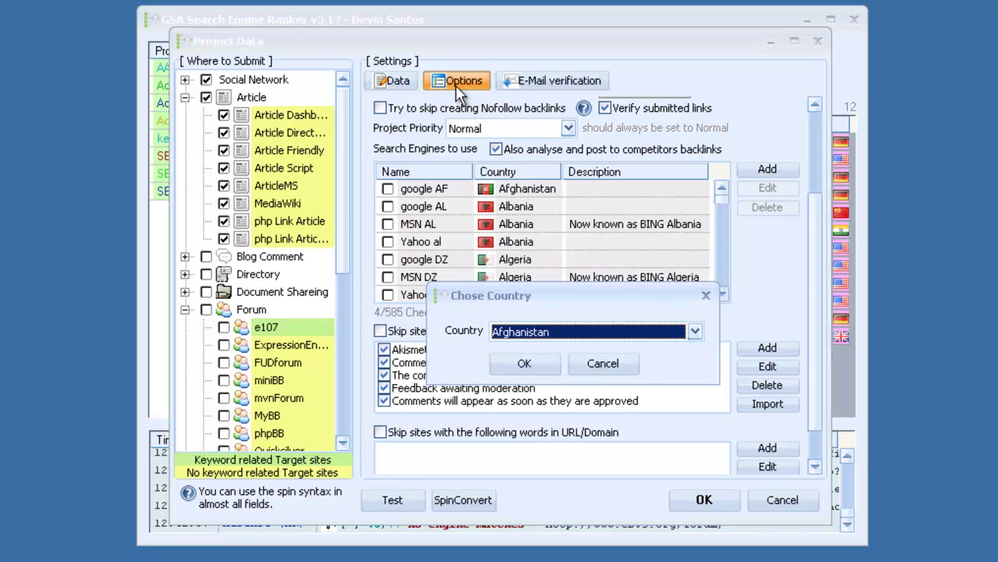
key(u)
key(alt+Down)
key(Down)
key(Down)
key(Down)
key(Down)
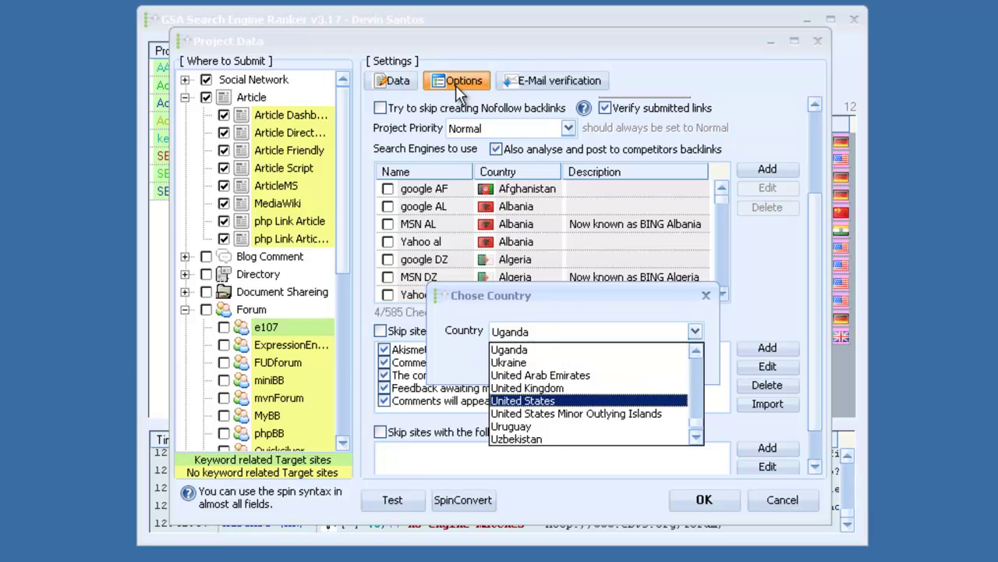
key(Return)
key(Return)
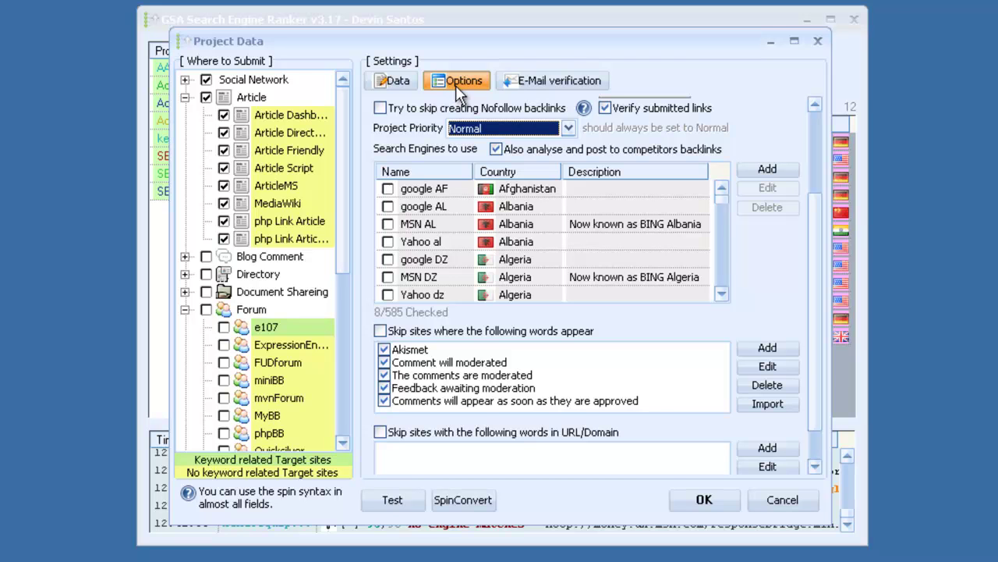
key(Tab)
scroll(460, 89, down, 8)
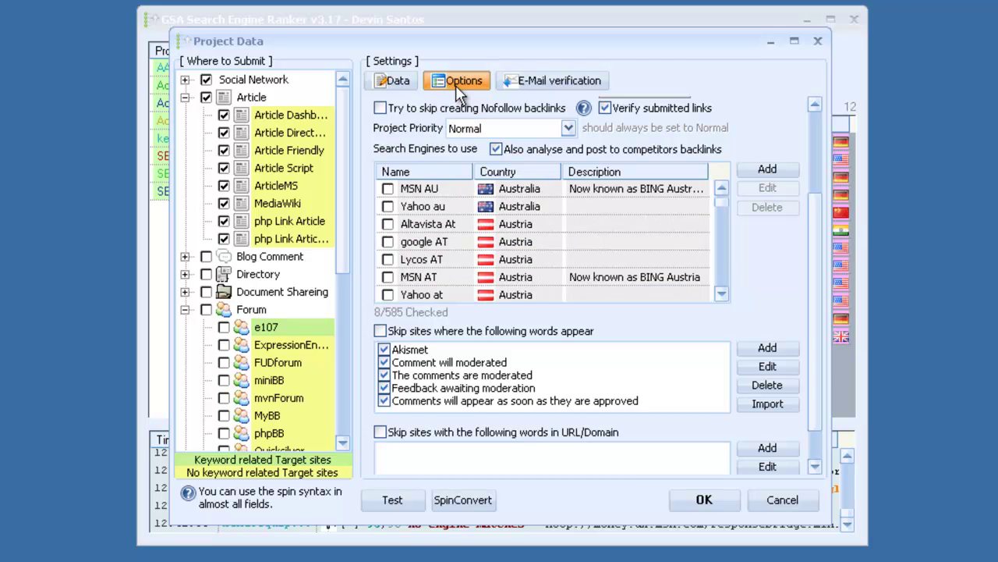
scroll(460, 89, down, 15)
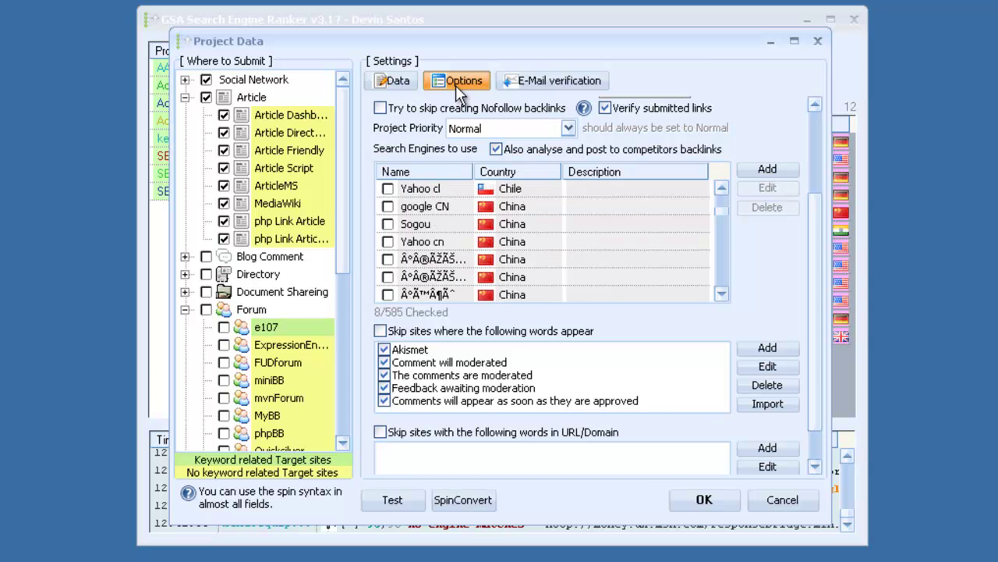
scroll(460, 90, down, 12)
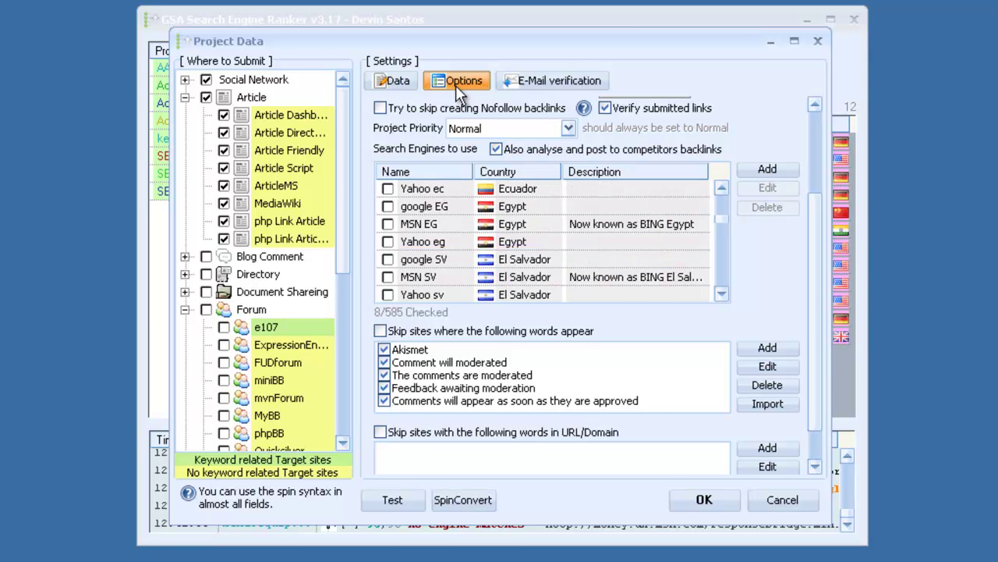
scroll(460, 90, down, 12)
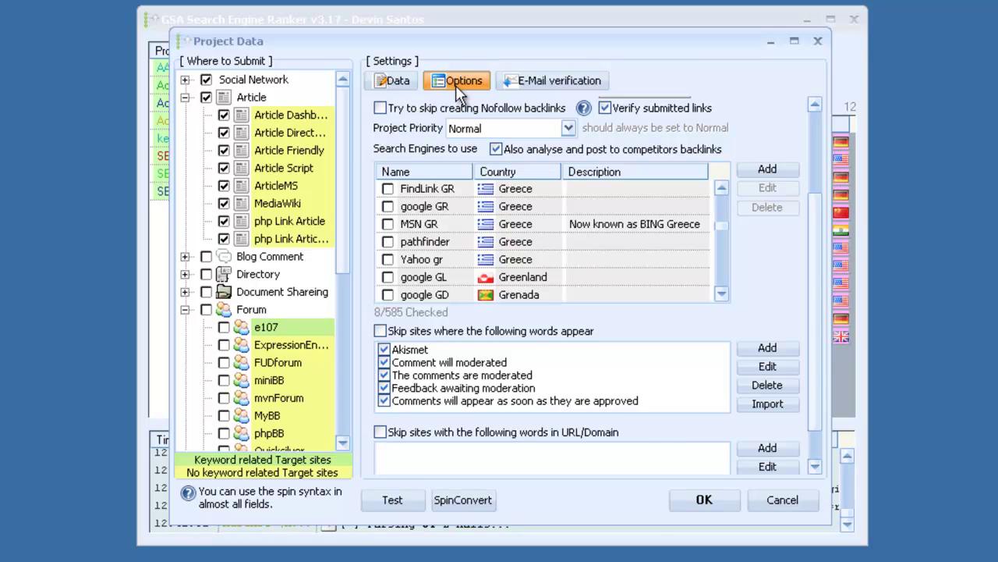
scroll(458, 92, down, 1)
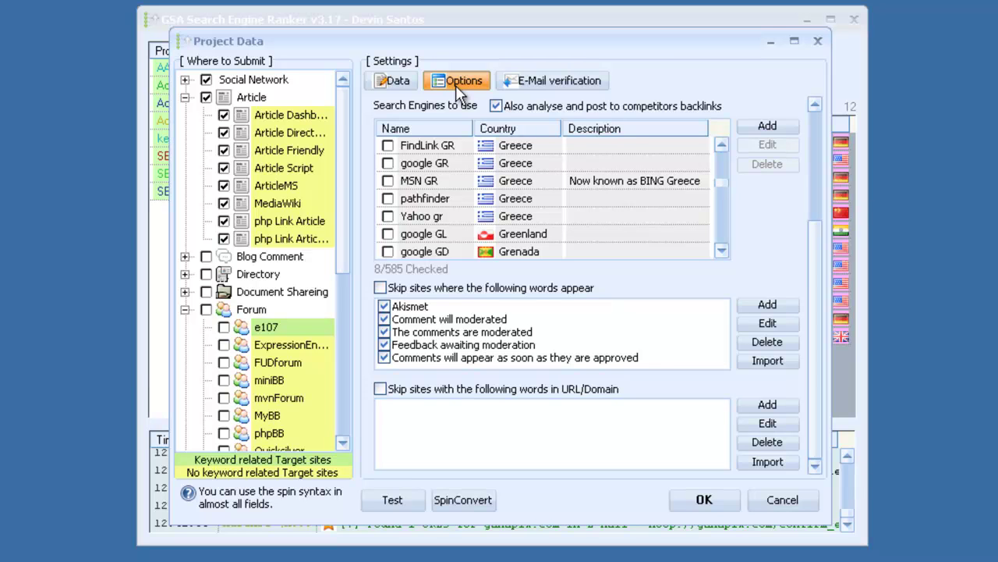
Step: Select the Akismet entry in the skip-words list
key(Tab)
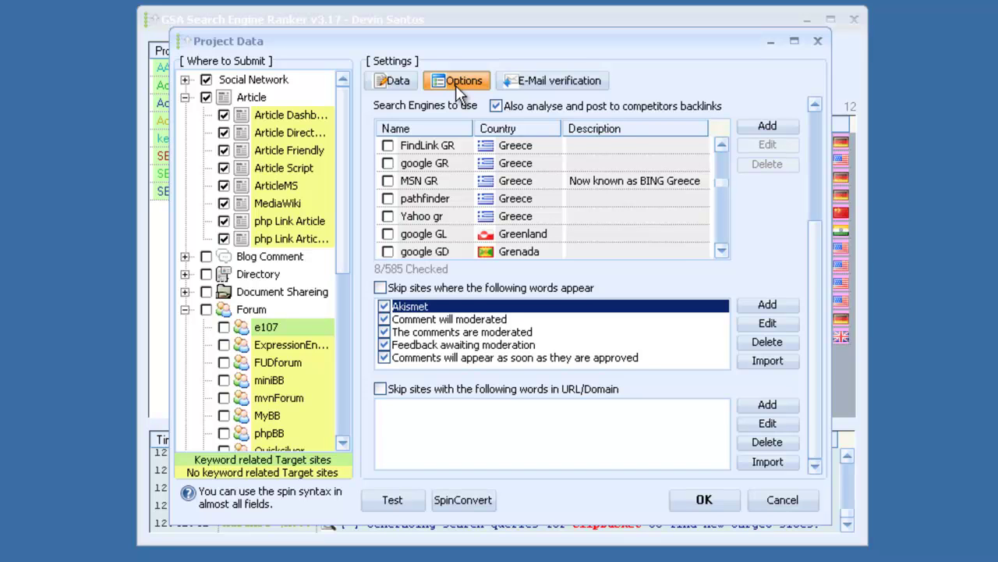
key(ctrl+shift+Tab)
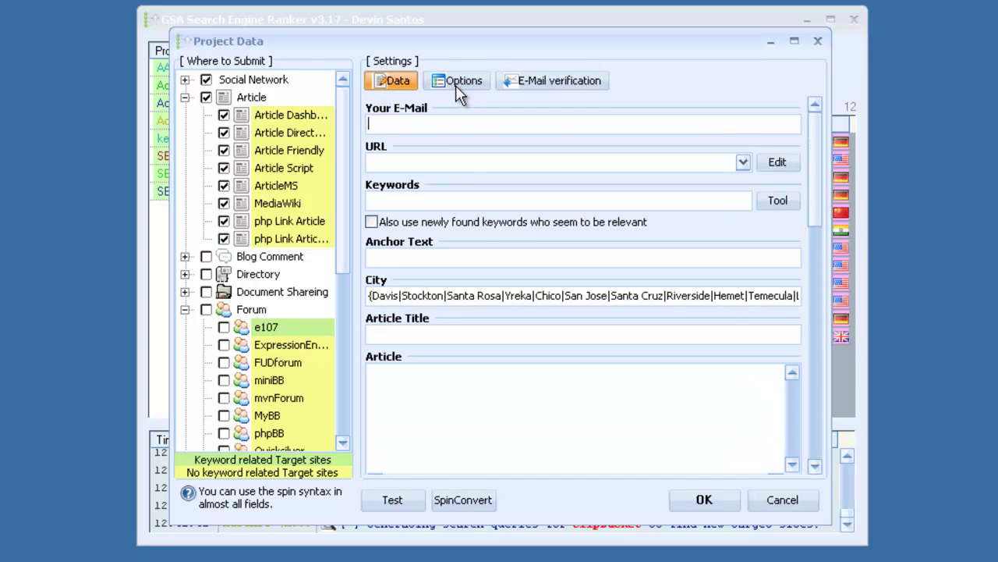
key(ctrl+Tab)
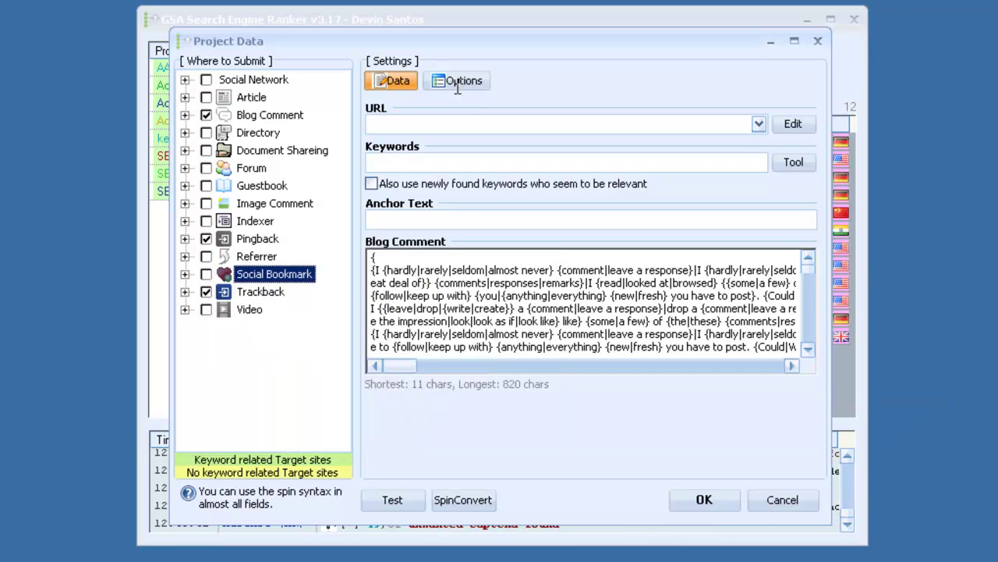
key(Tab)
text(http://www.domain.com)
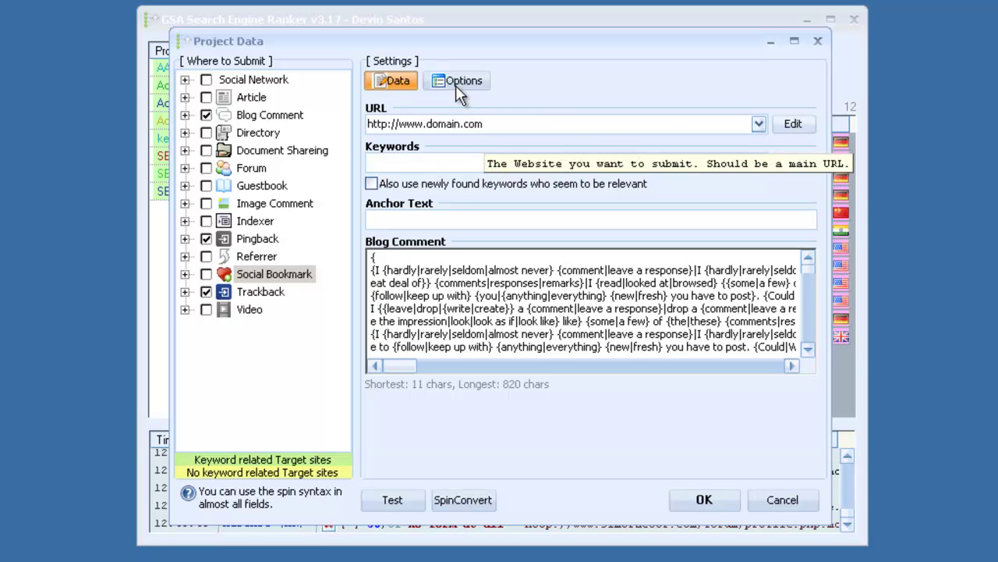
key(Tab)
key(Tab)
text(weigh)
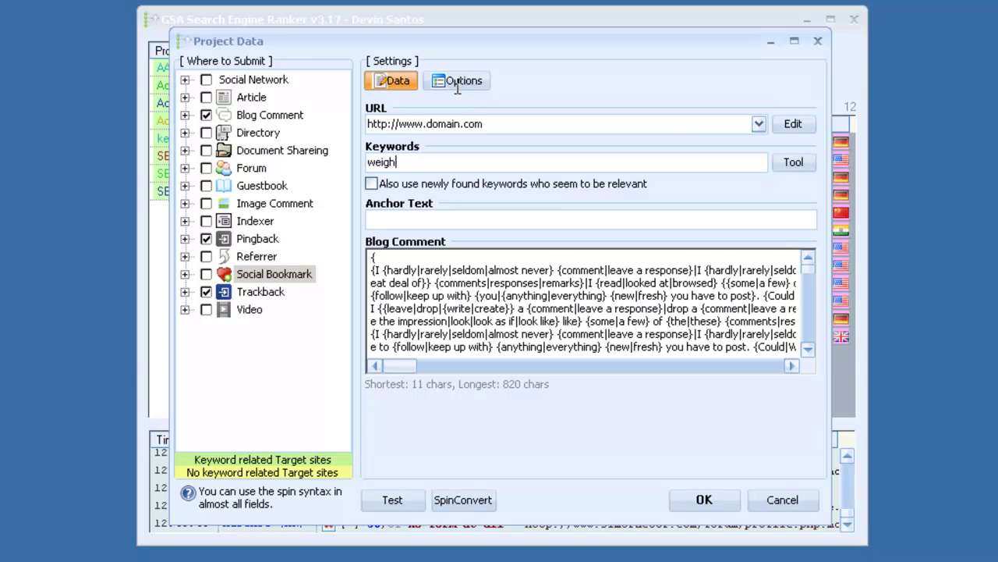
text(t loss, fitness, cardio, exe)
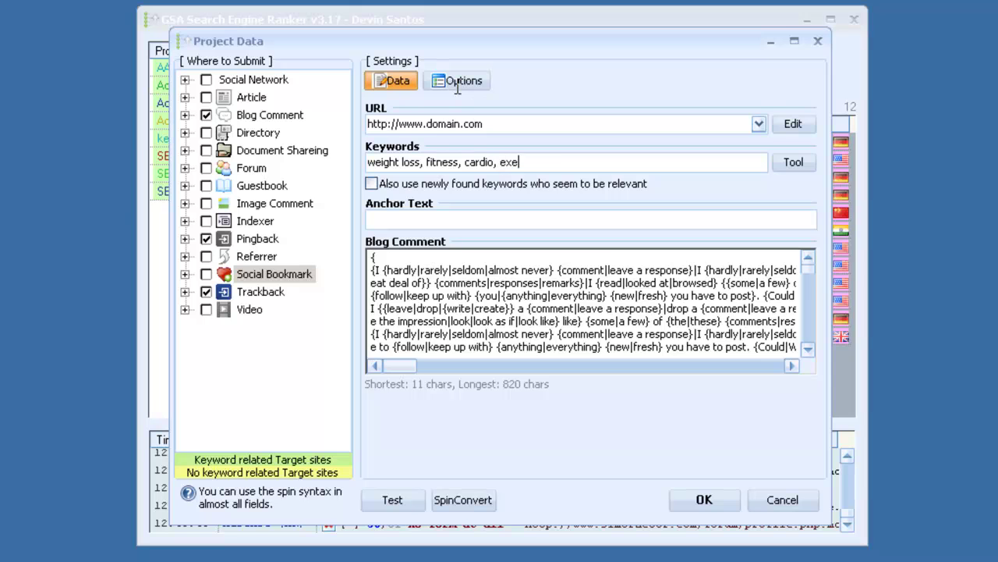
text(rcise)
key(Tab)
text({fitness|cardio)
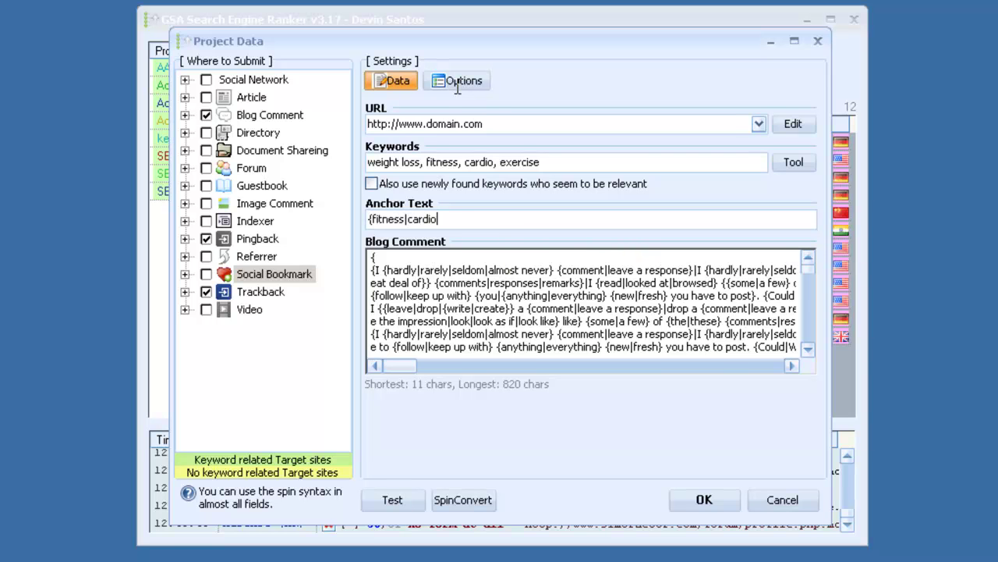
text(|weight loss})
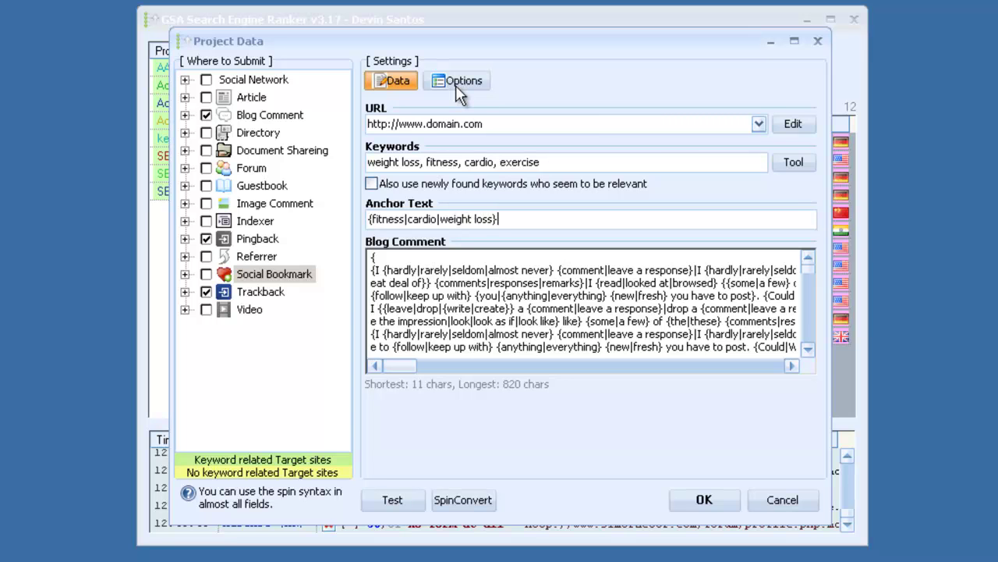
key(Return)
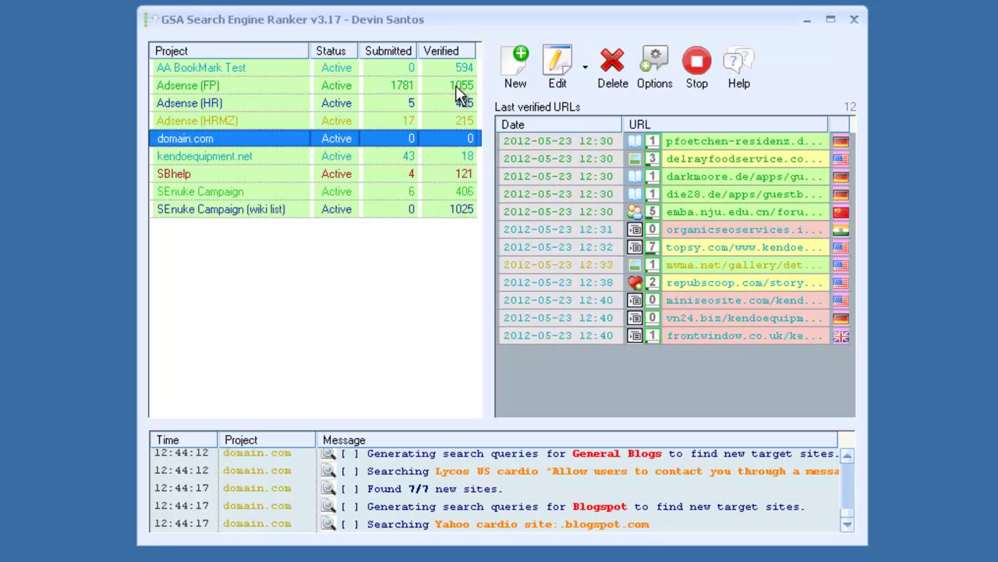
Step: Show the Verified URLs for the Adsense (FP) project via its context menu
key(shift+F10)
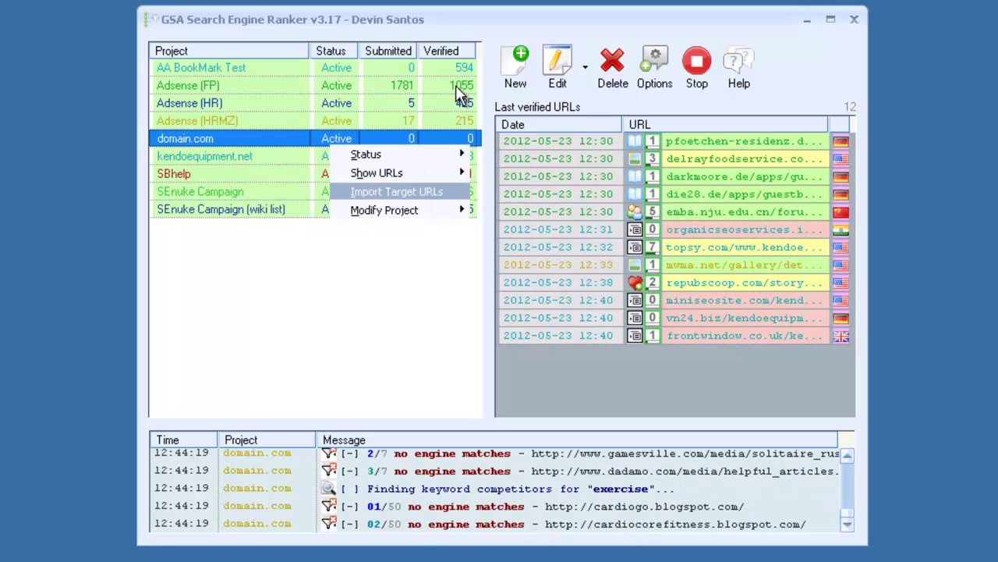
key(Escape)
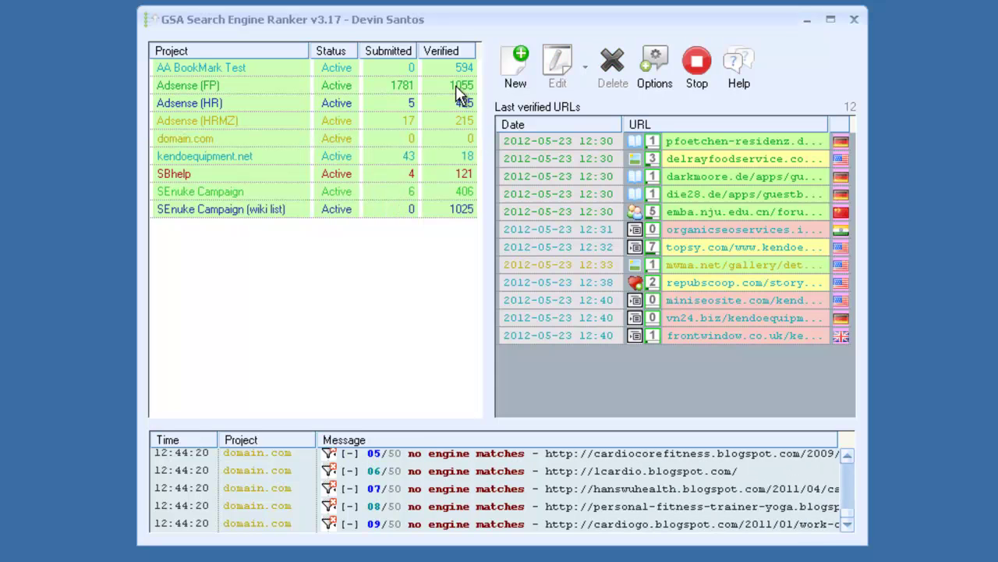
right_click(455, 85)
key(Down)
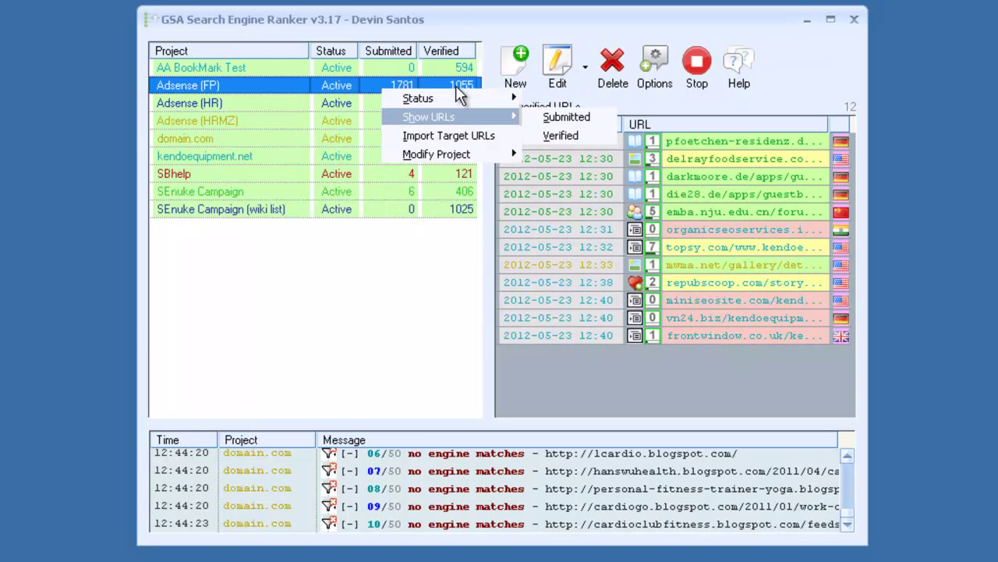
key(Right)
key(Down)
key(Return)
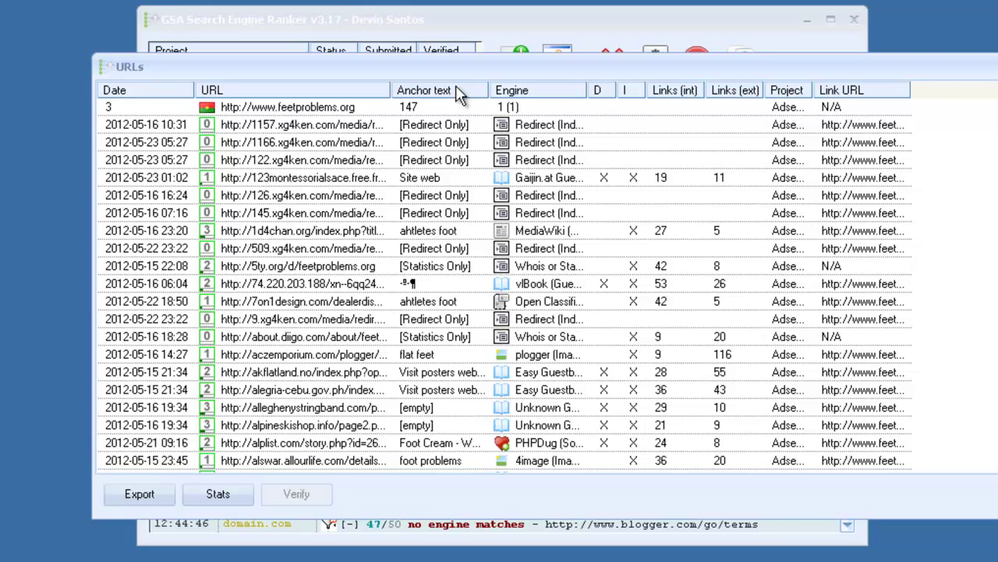
Step: Sort the Adsense (FP) verified URLs by PR and scroll through the list
key(shift+F10)
key(Down)
key(Down)
key(Down)
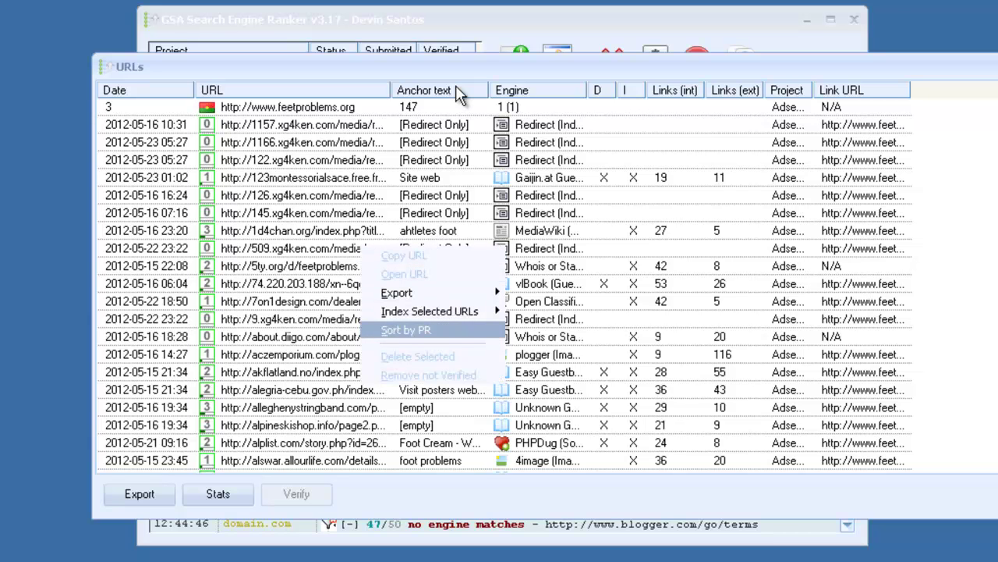
key(Return)
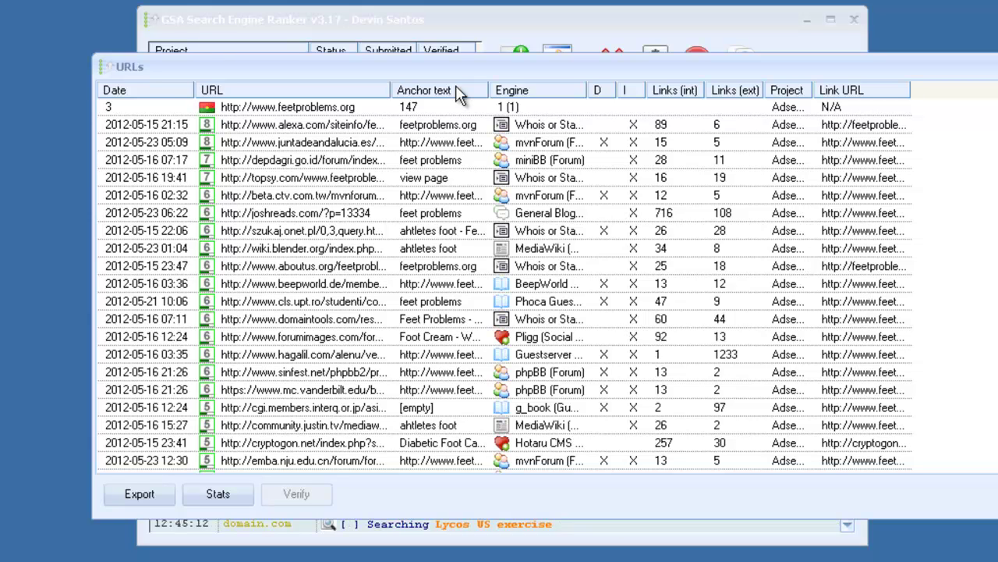
scroll(460, 94, down, 6)
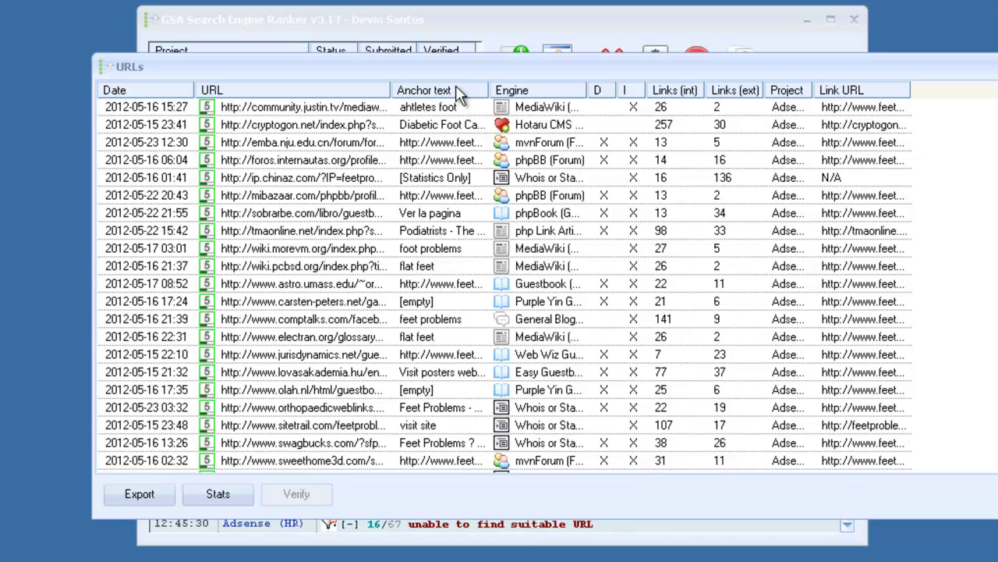
Step: View the submission statistics, then close them and the URLs window
key(Return)
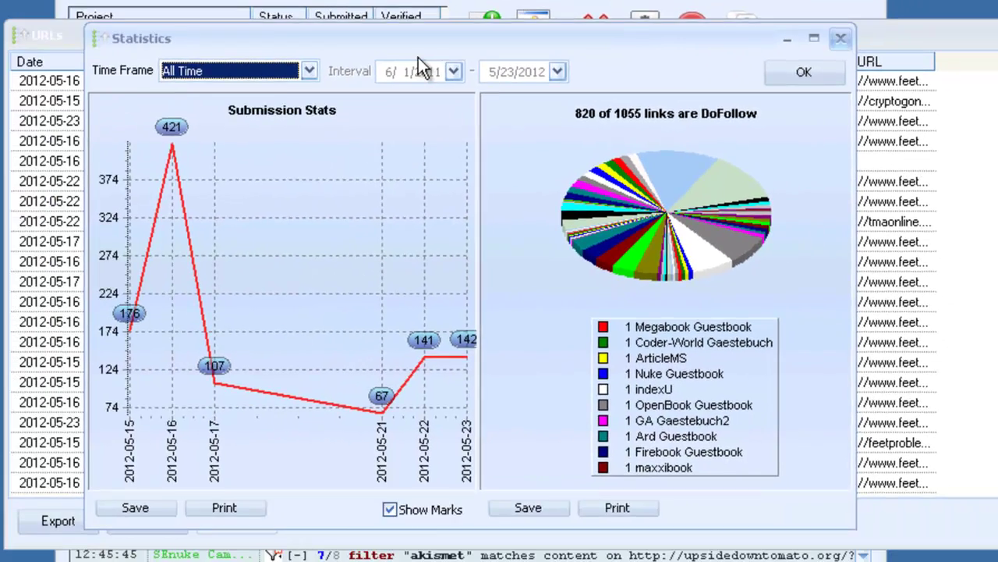
key(Escape)
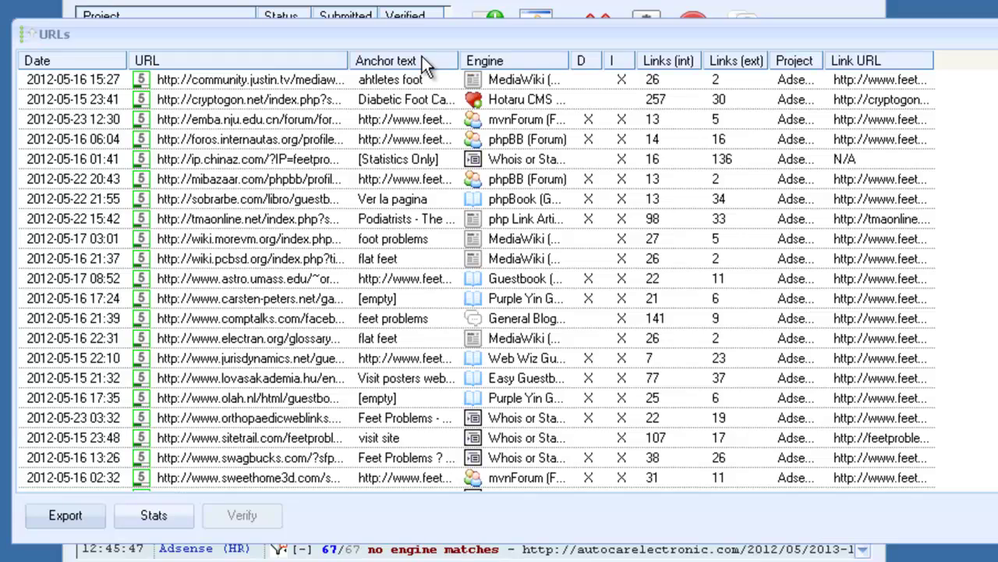
key(Escape)
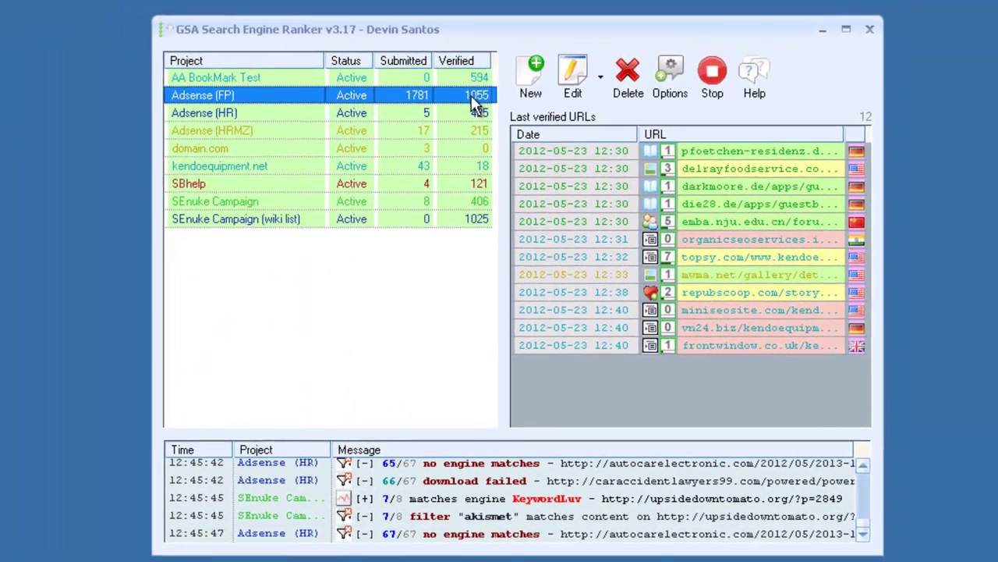
Step: Clear the project selection and briefly open then close the global settings
ctrl+click(472, 95)
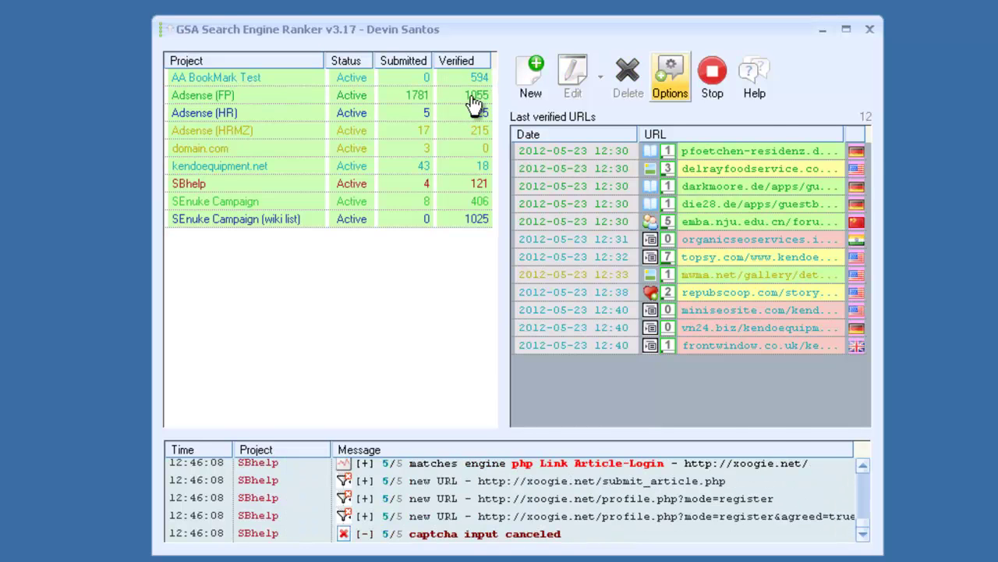
click(670, 74)
key(Escape)
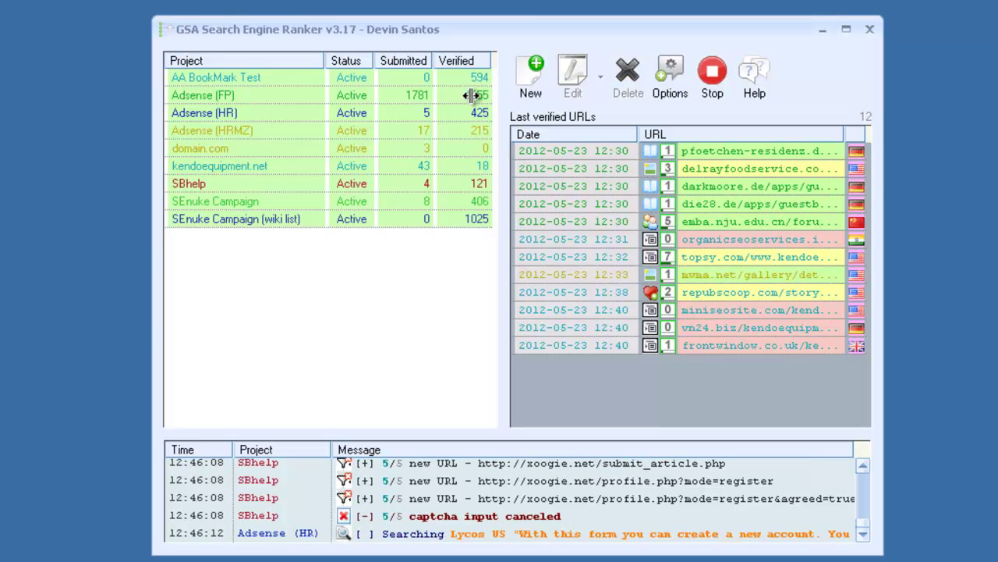
Step: Check for updates and acknowledge that version 3.17 is up to date
key(F1)
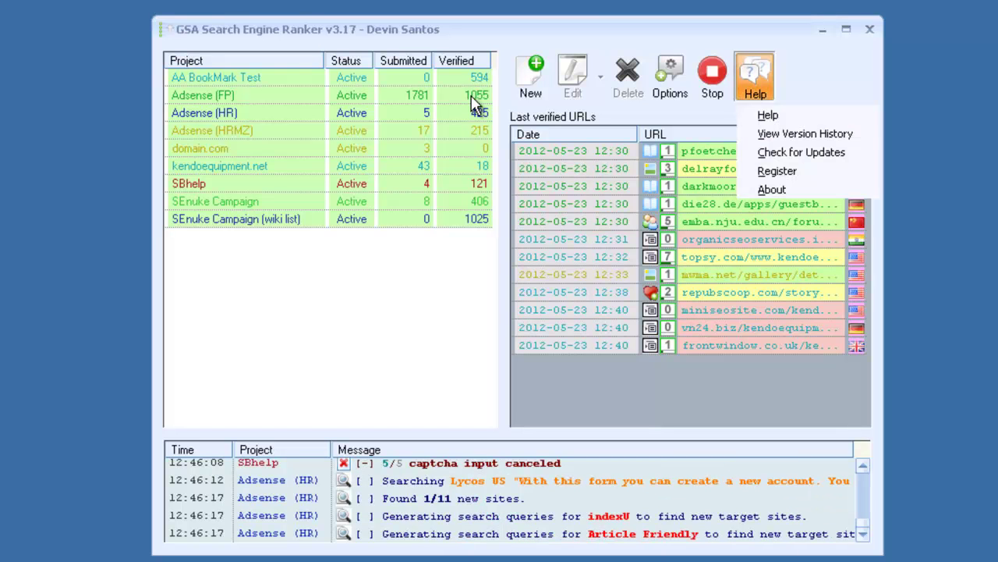
key(Down)
key(Down)
key(Up)
key(Up)
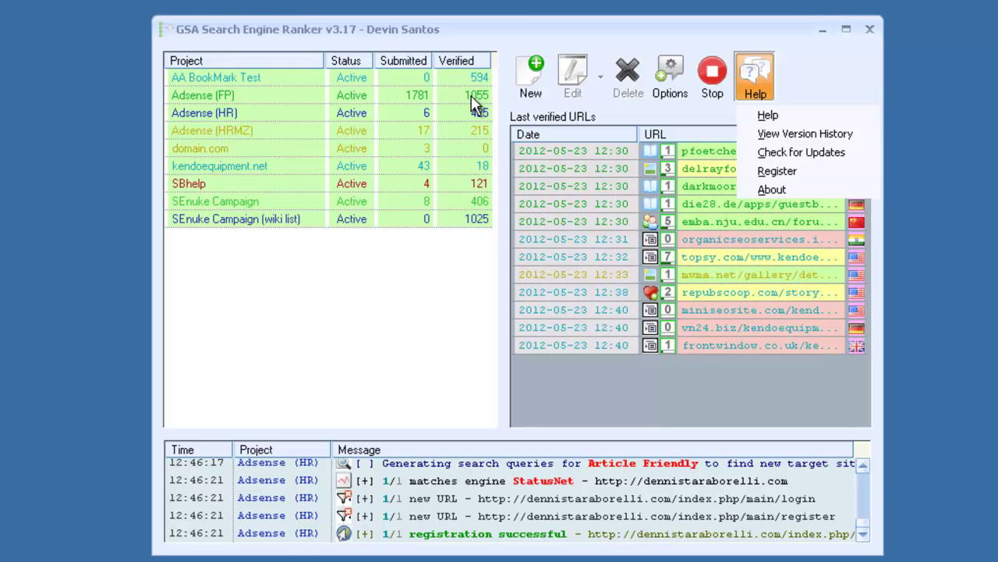
key(Down)
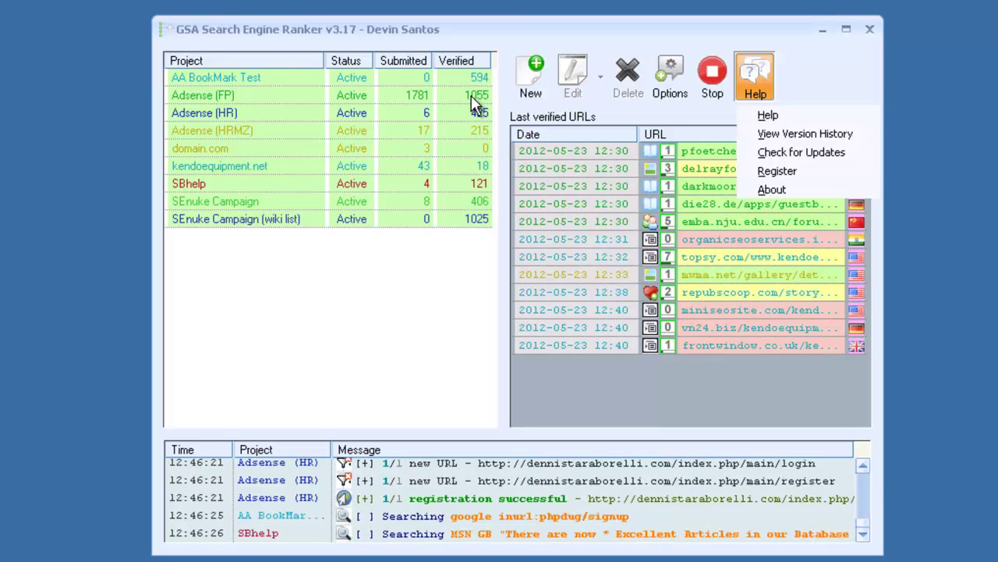
key(Down)
key(Down)
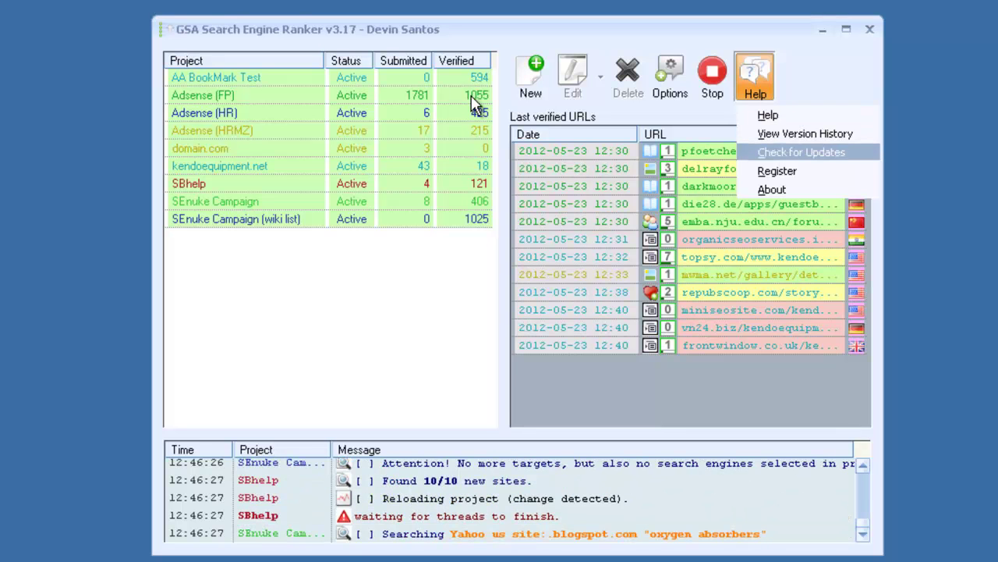
key(Return)
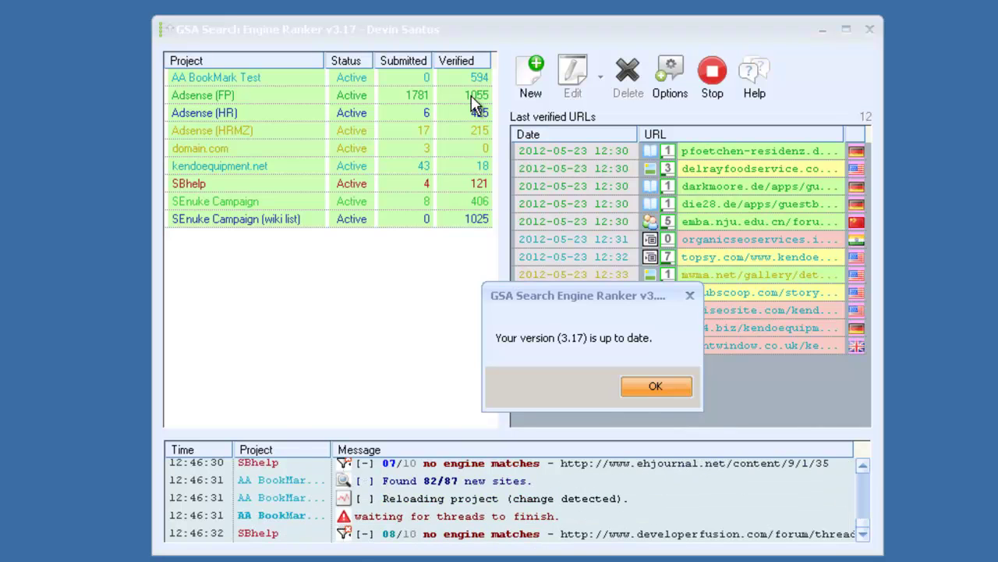
key(Return)
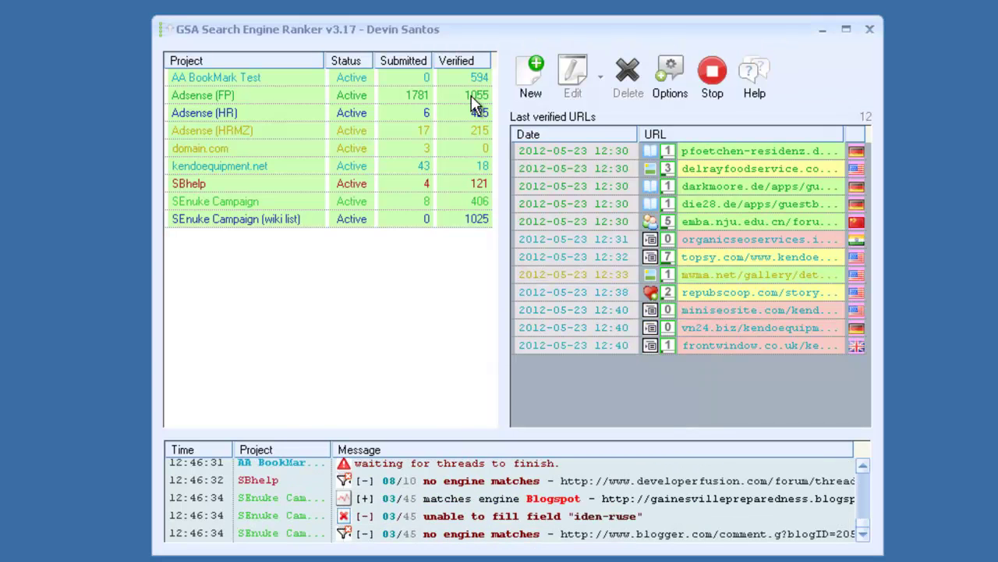
Step: Open View Version History from the Help menu
key(alt+h)
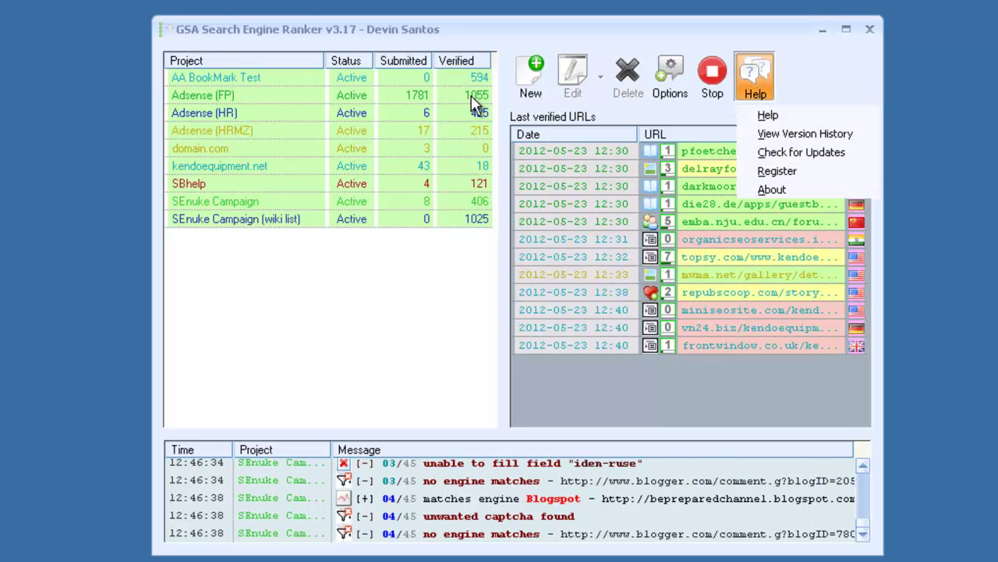
key(Down)
key(Down)
key(Down)
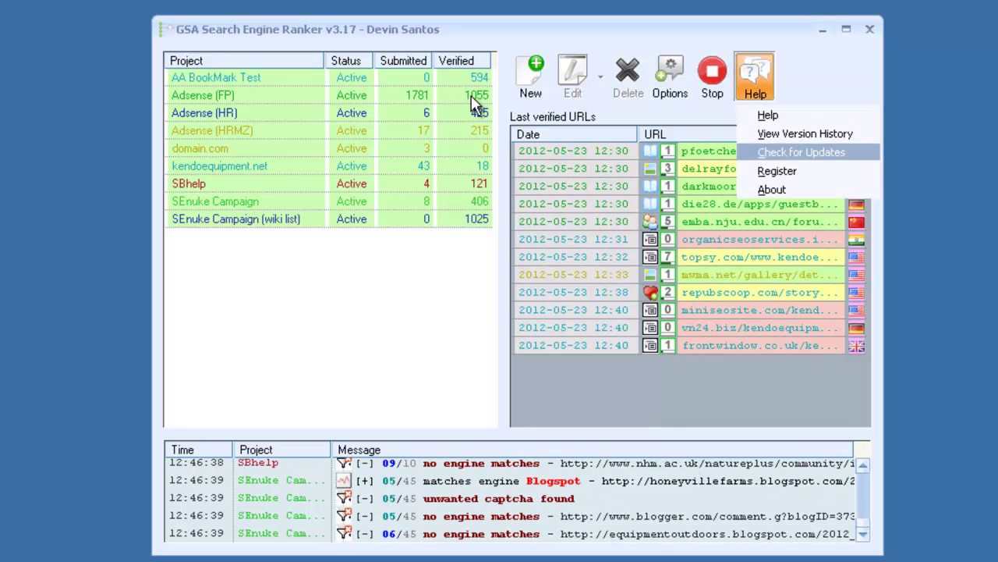
key(Up)
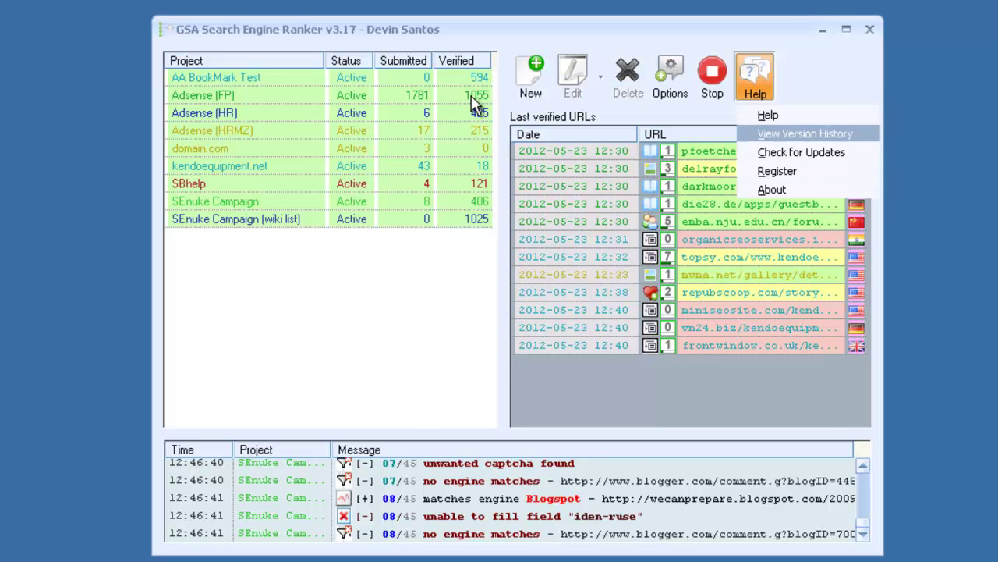
key(Return)
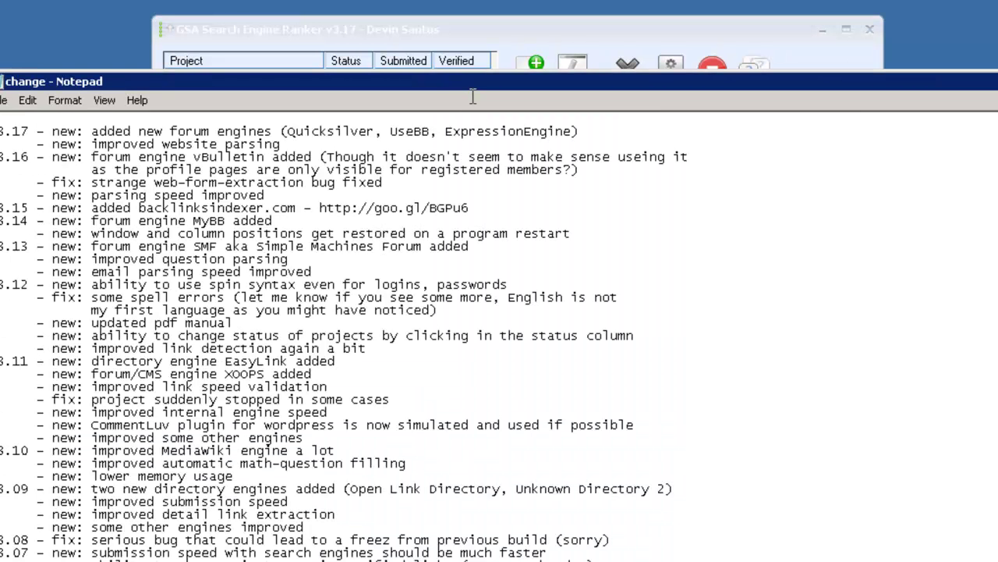
Step: Scroll through the 3.17-to-3.07 changelog in Notepad, then close Notepad
scroll(472, 96, down, 20)
scroll(473, 96, up, 7)
scroll(472, 96, up, 16)
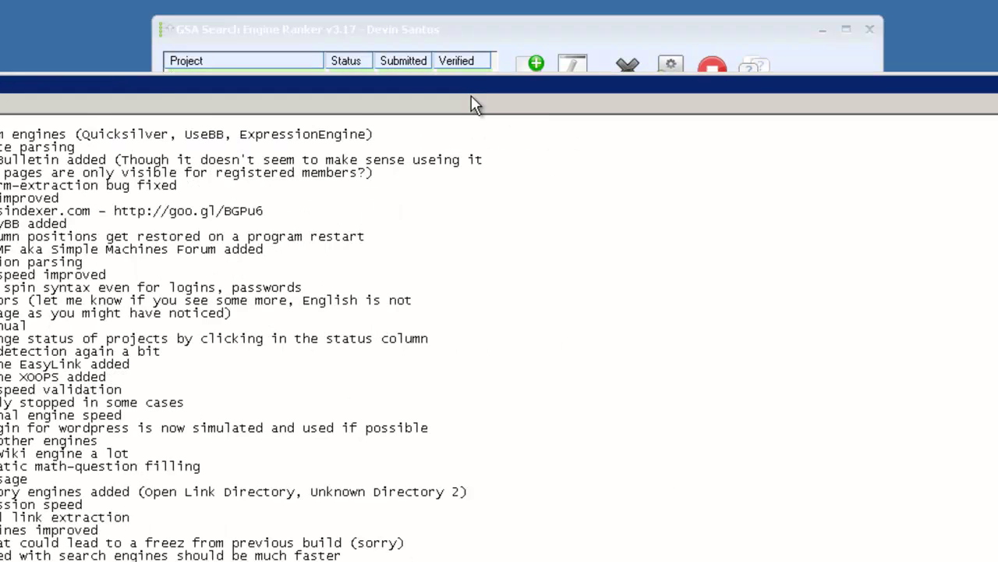
key(alt+F4)
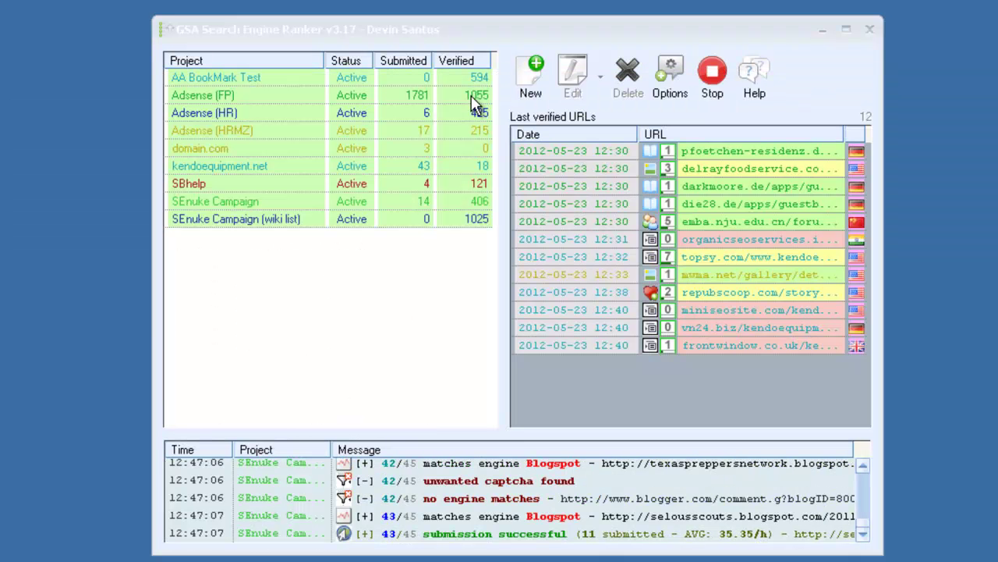